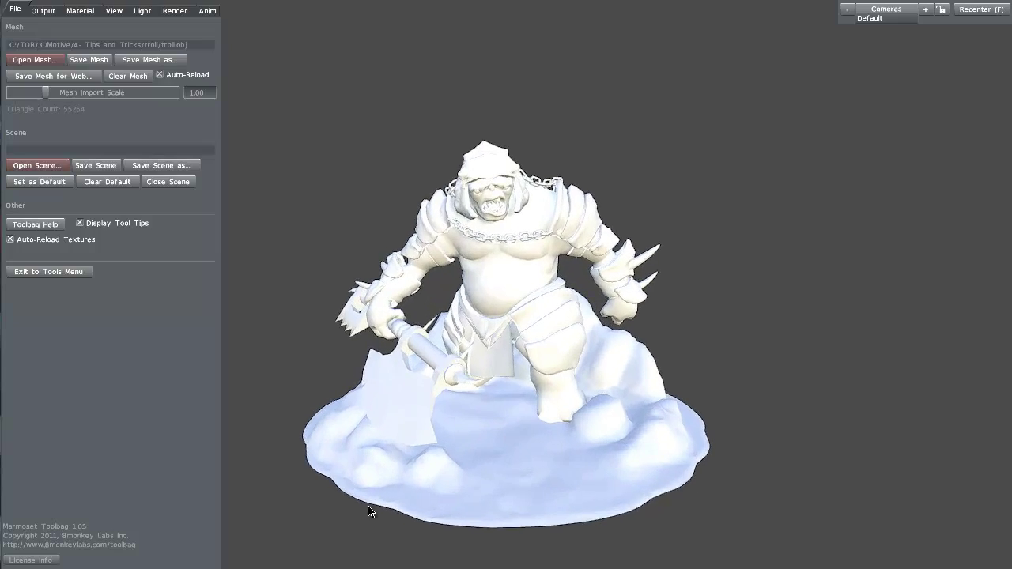
Examine the untextured troll model and its ground base from several angles and distances
drag(427, 434, 412, 418)
drag(467, 457, 452, 422)
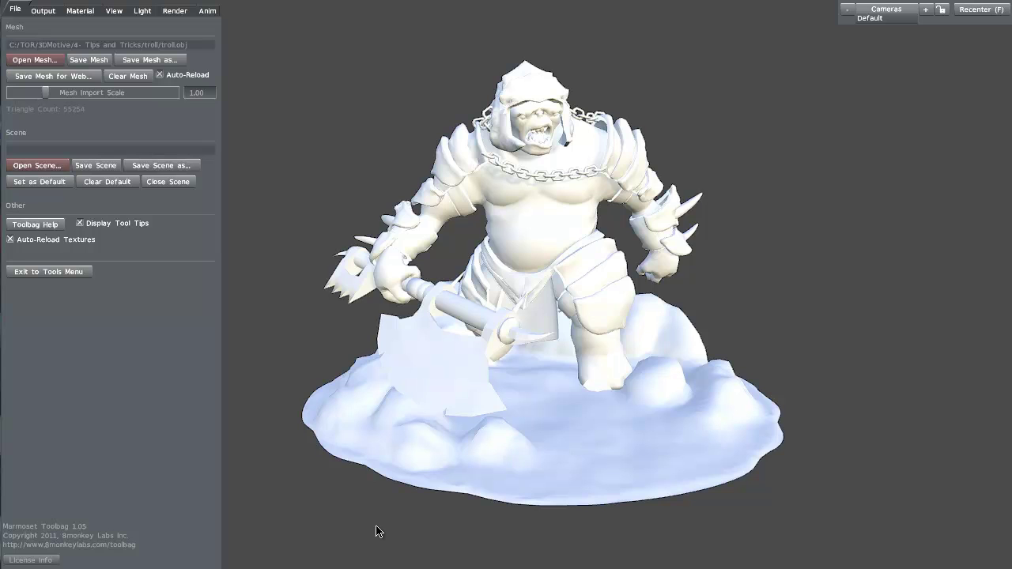
drag(376, 527, 296, 517)
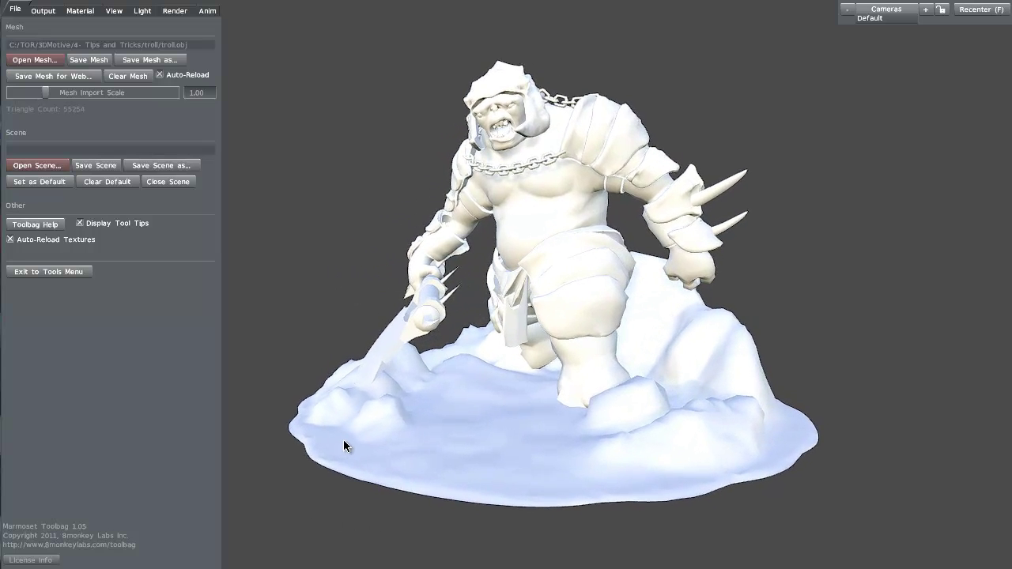
drag(343, 445, 479, 477)
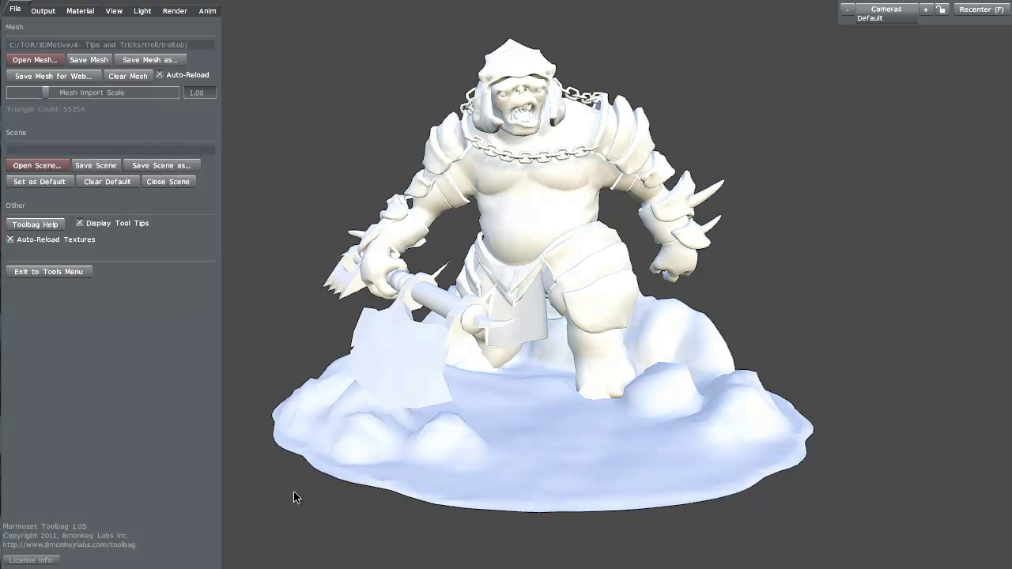
drag(293, 499, 271, 503)
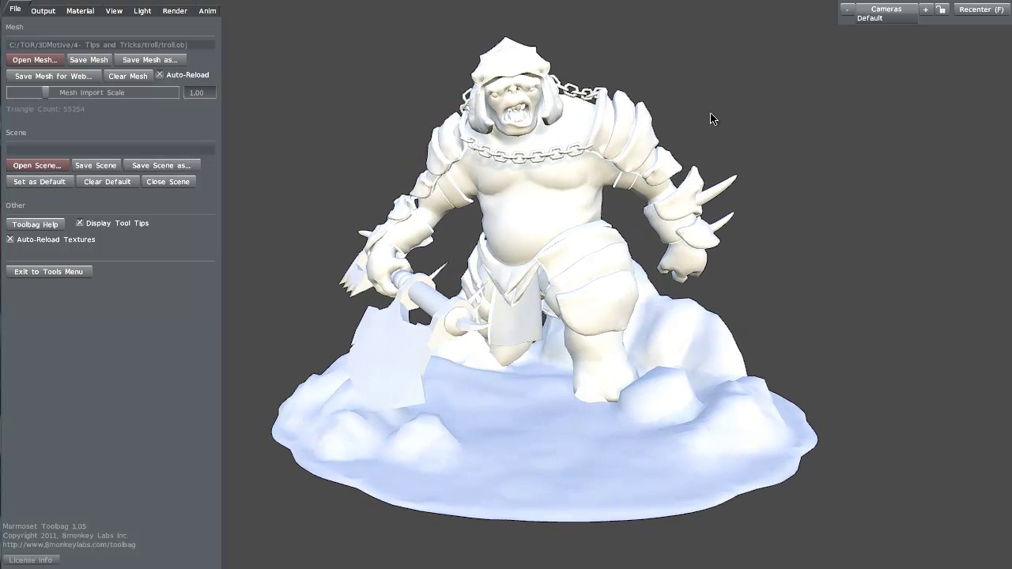
drag(541, 373, 520, 343)
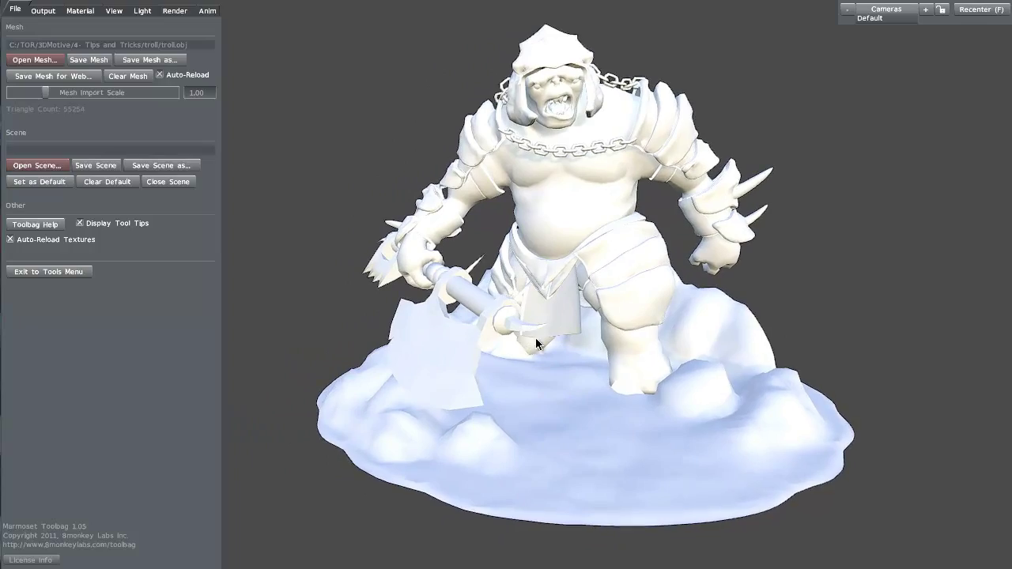
right_drag(525, 337, 588, 322)
drag(587, 322, 420, 378)
right_drag(421, 377, 357, 382)
drag(357, 382, 474, 361)
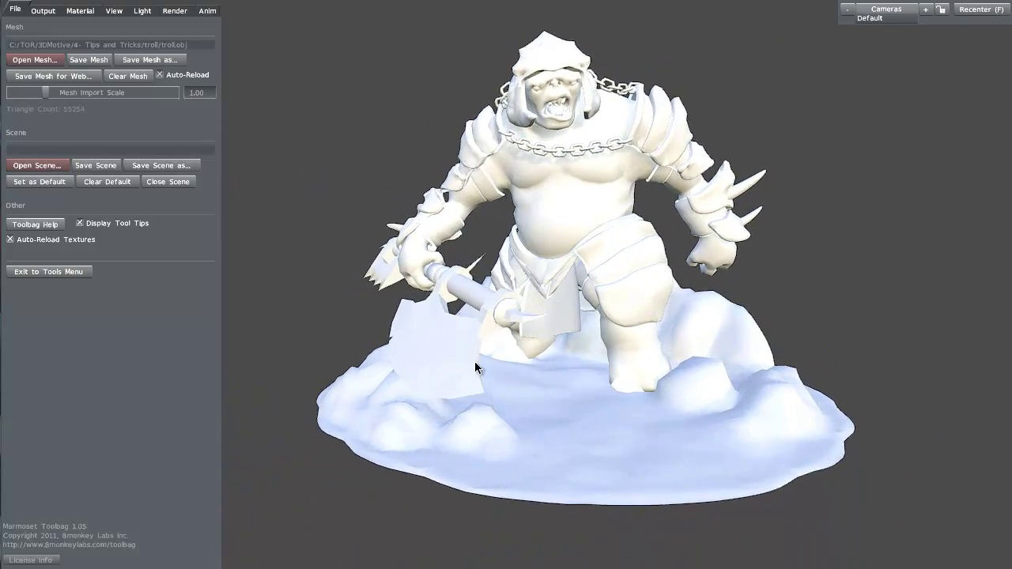
right_drag(475, 361, 460, 412)
drag(459, 413, 500, 432)
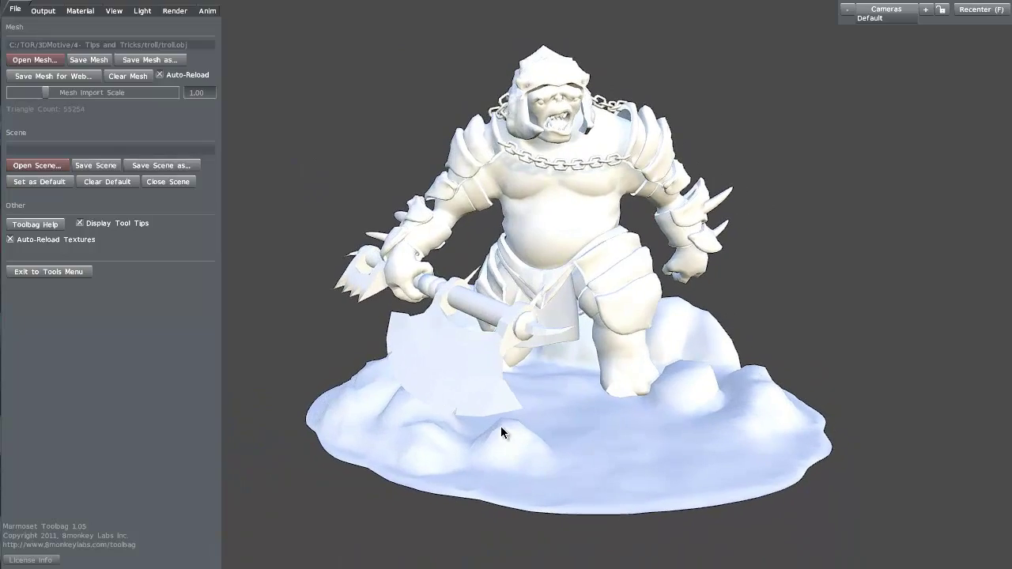
drag(644, 452, 661, 465)
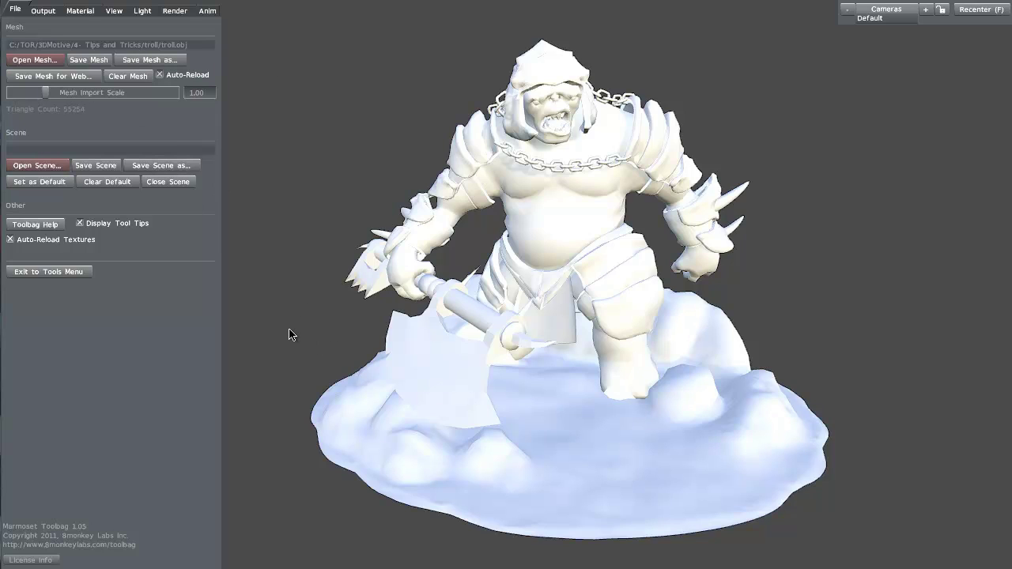
drag(291, 334, 290, 325)
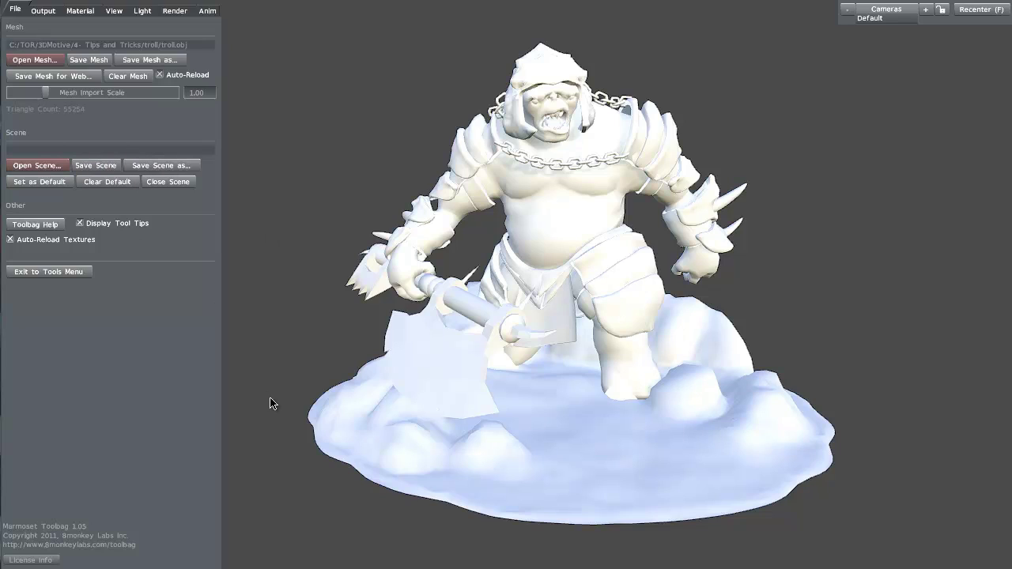
mouse_move(309, 363)
mouse_down()
mouse_move(293, 346)
mouse_move(319, 358)
mouse_up()
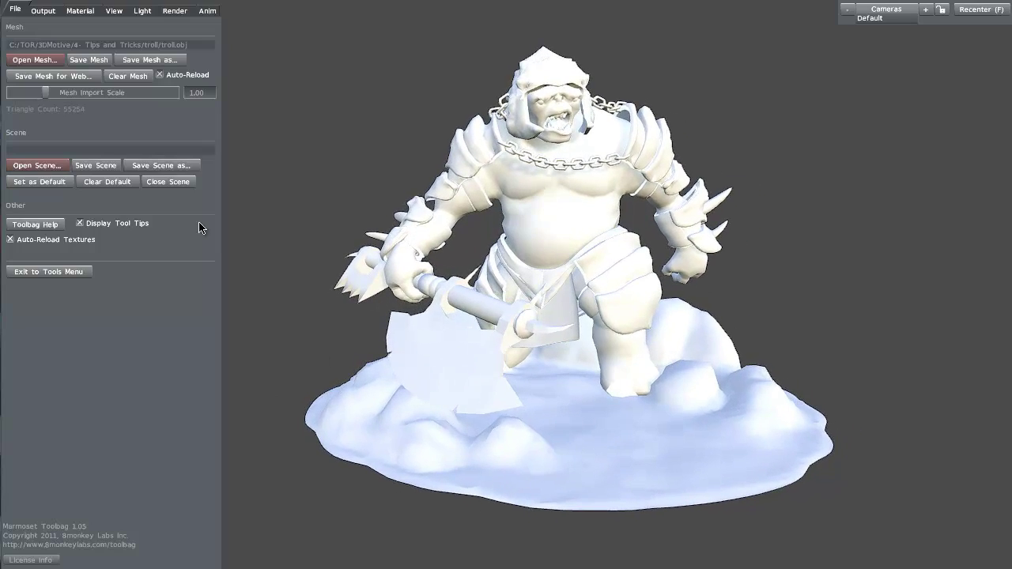
mouse_move(345, 309)
mouse_down()
mouse_move(269, 302)
mouse_move(337, 307)
mouse_move(330, 297)
mouse_up()
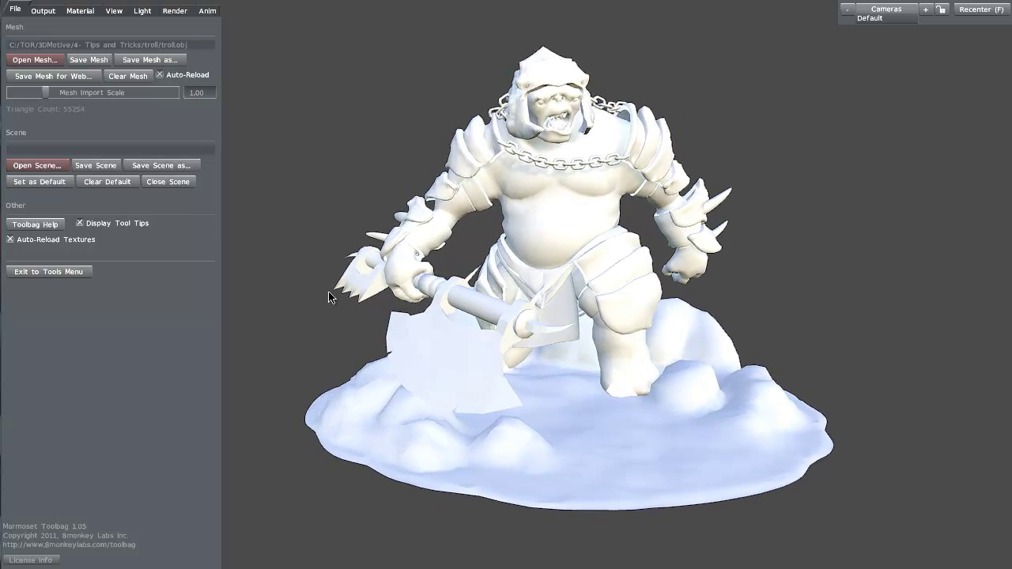
View the output settings and go through the mesh's armour, troll_body, ground and axe_posed chunks in the material settings
click(45, 12)
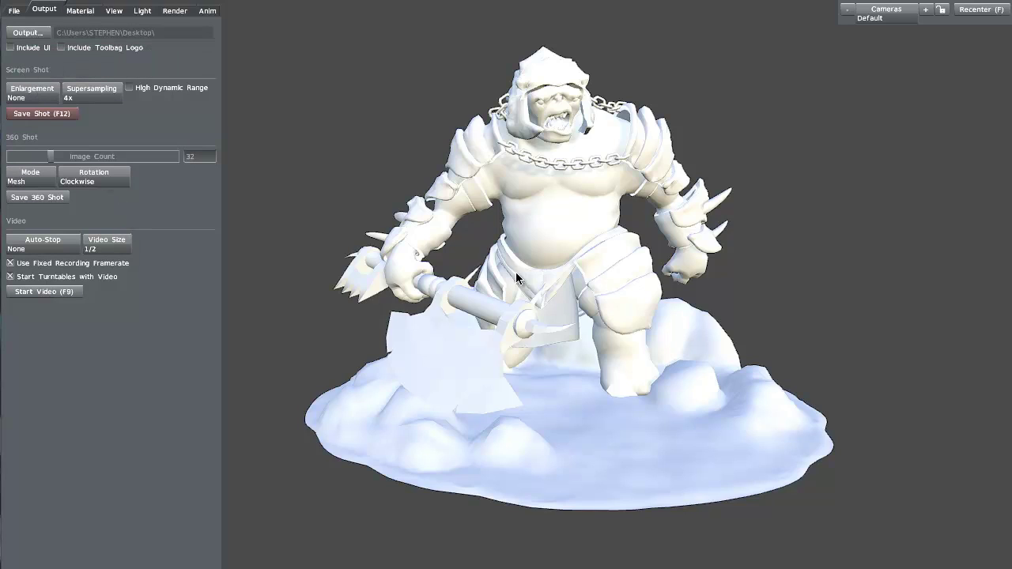
mouse_move(575, 353)
mouse_down()
mouse_move(548, 345)
mouse_move(567, 363)
mouse_up()
click(82, 11)
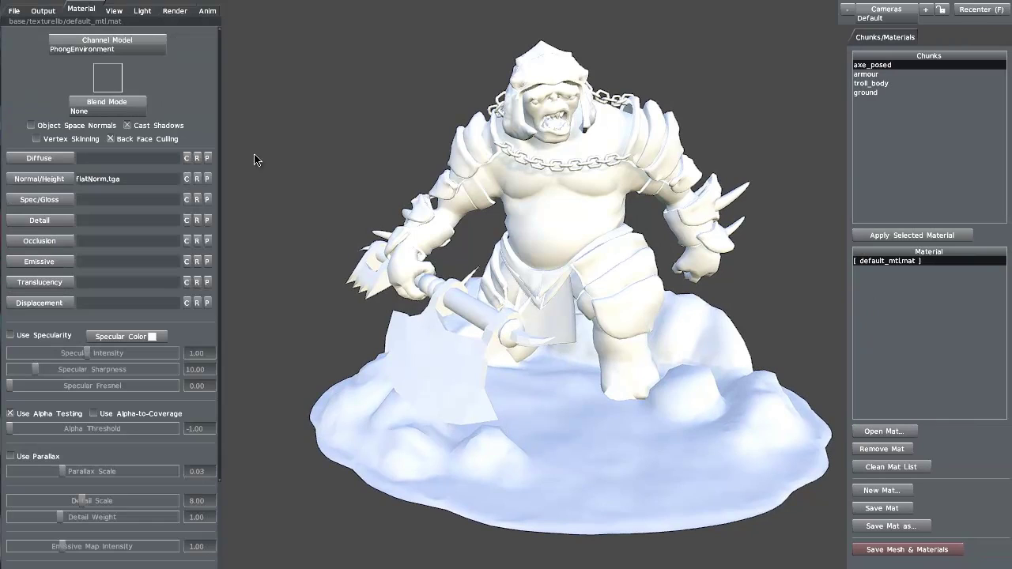
click(866, 75)
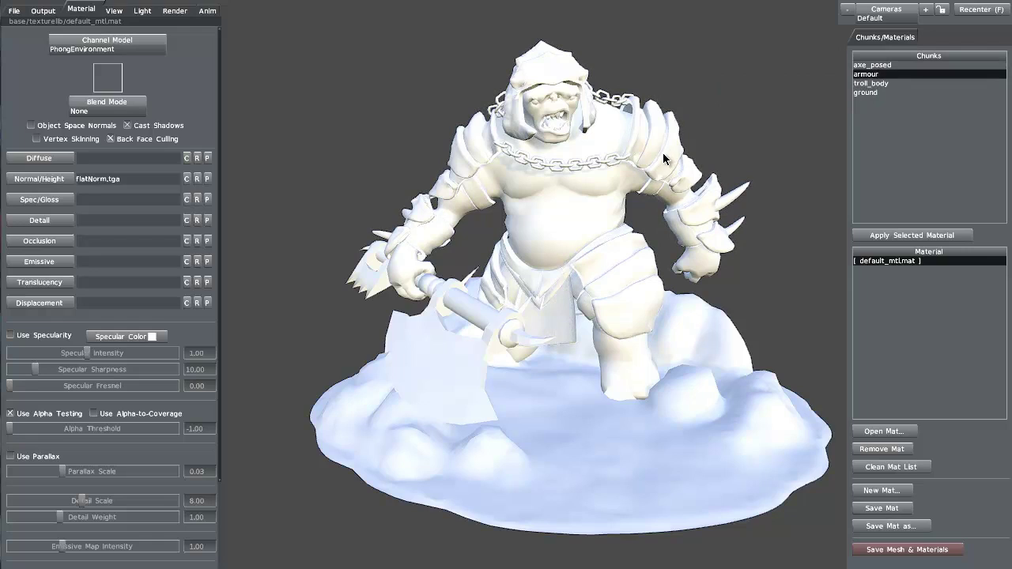
click(864, 84)
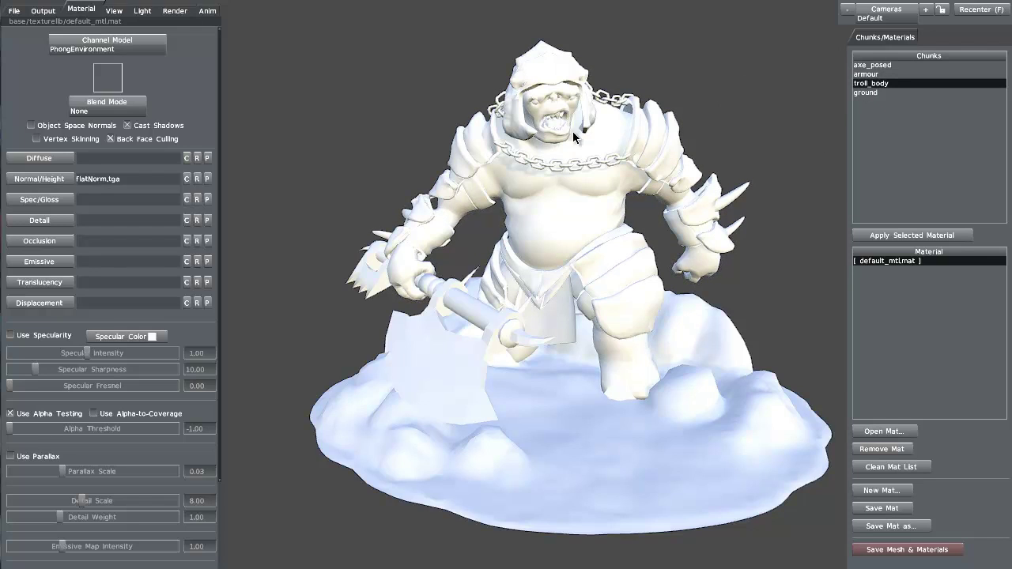
click(865, 94)
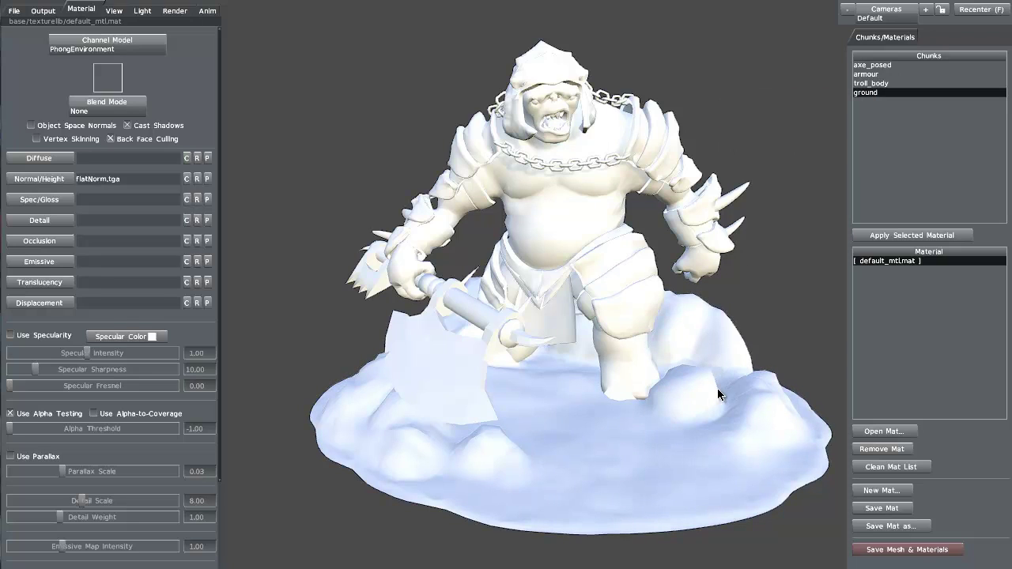
click(866, 66)
drag(321, 352, 299, 366)
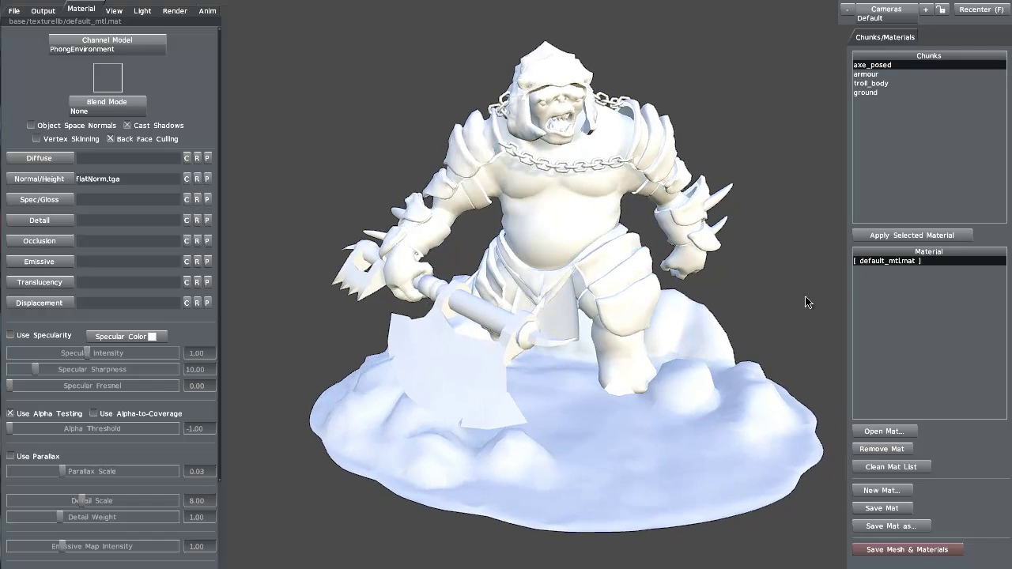
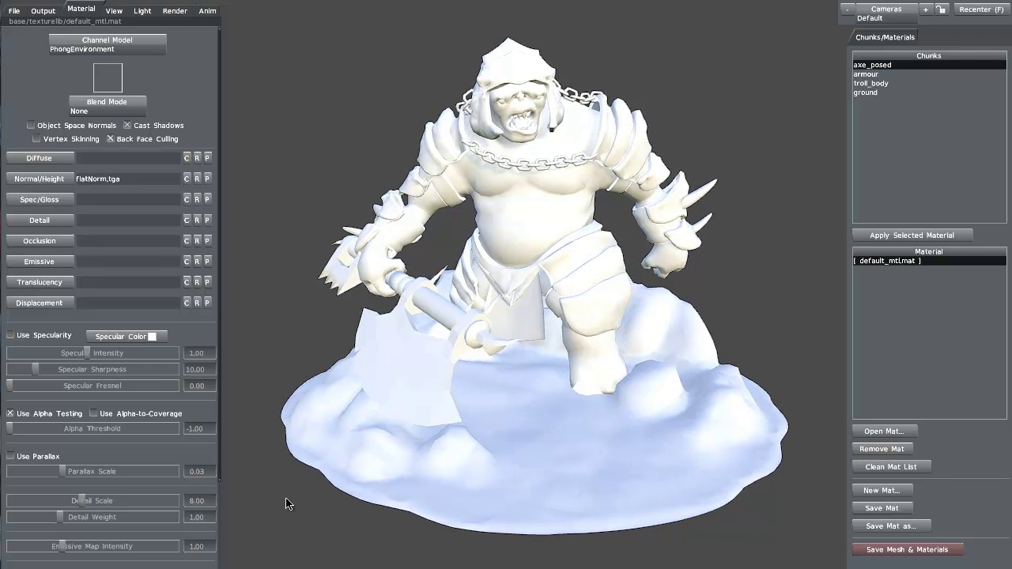
Save the scene as a Toolbag scene file named troll in the troll folder
click(13, 12)
click(164, 165)
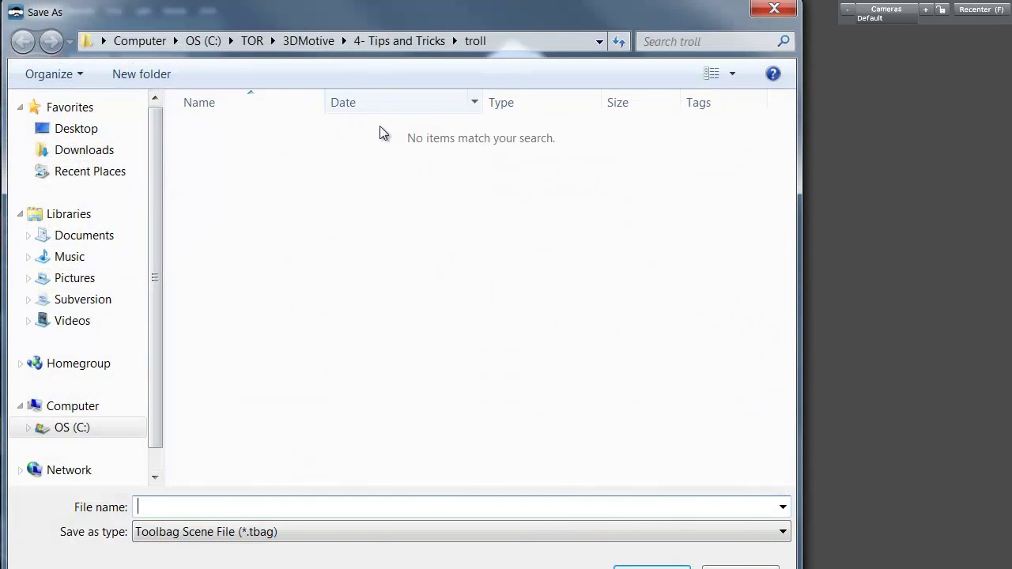
text(troll)
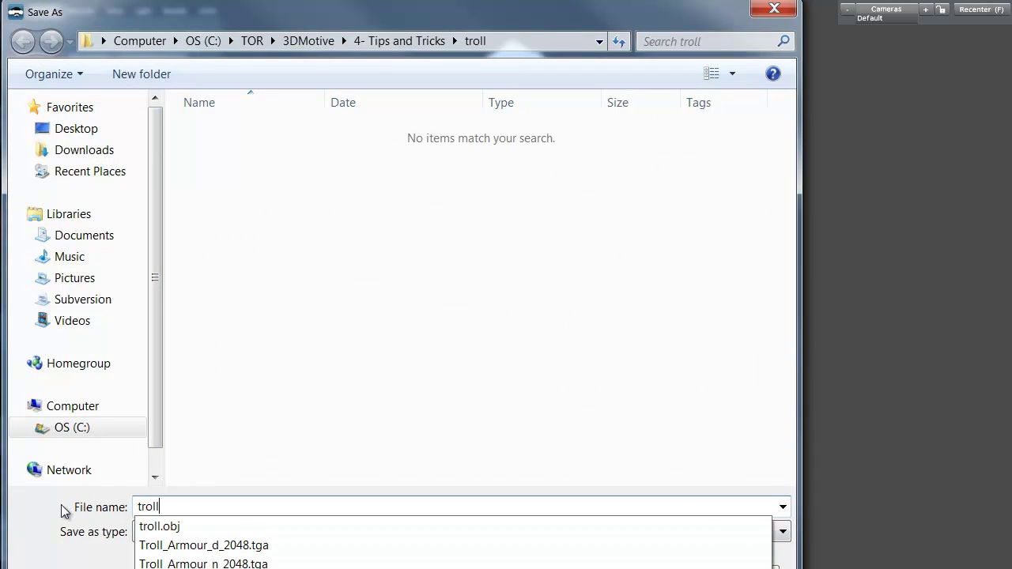
key(Tab)
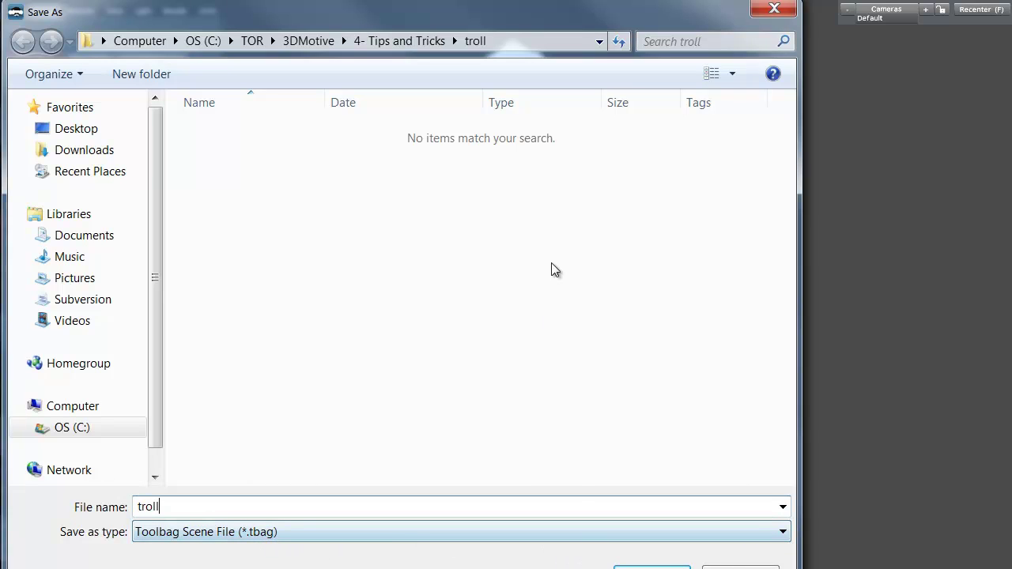
drag(513, 26, 530, 2)
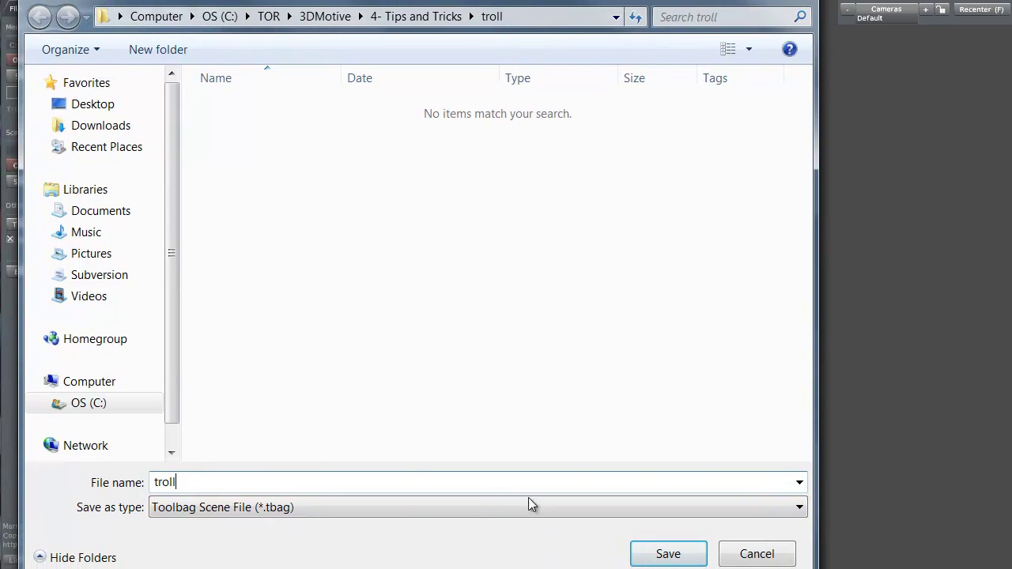
click(666, 555)
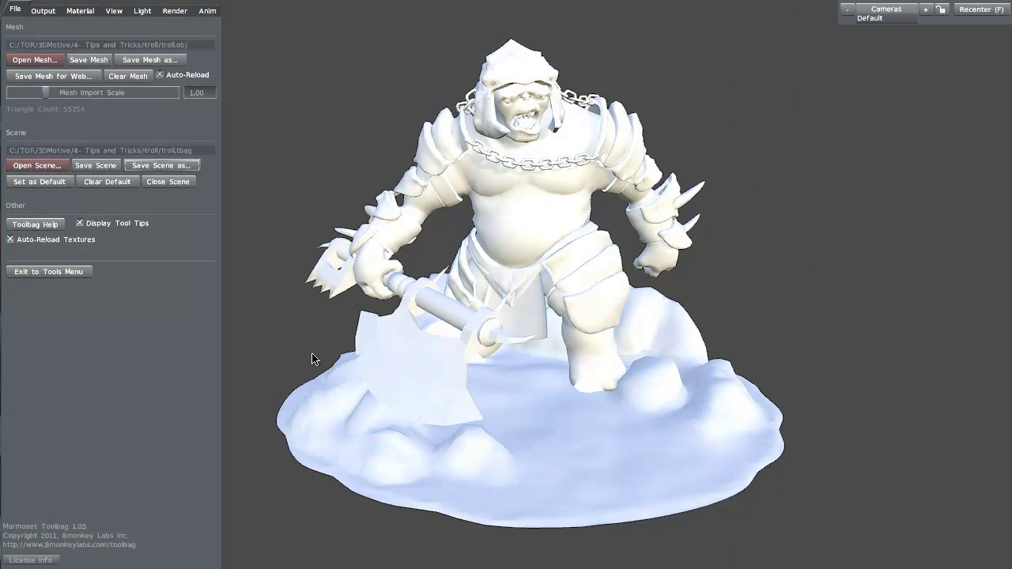
Create a new material named troll and store it in the troll folder
drag(307, 361, 348, 348)
click(79, 10)
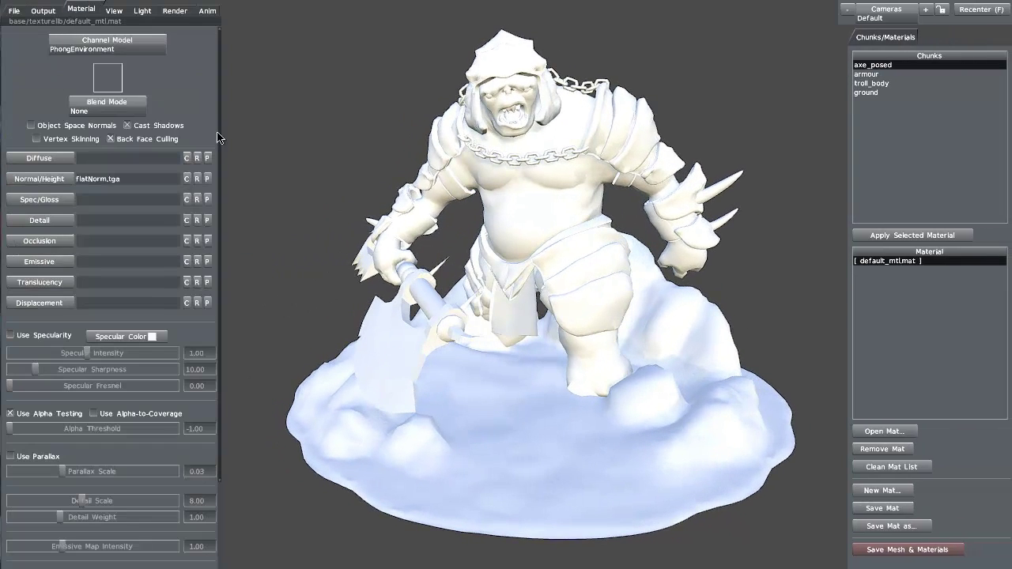
click(878, 491)
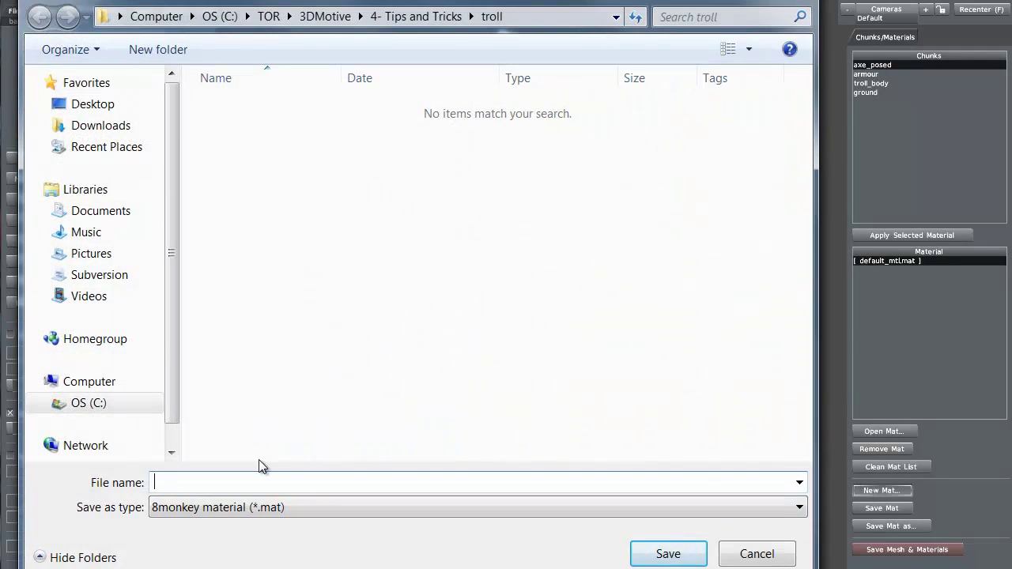
text(troll)
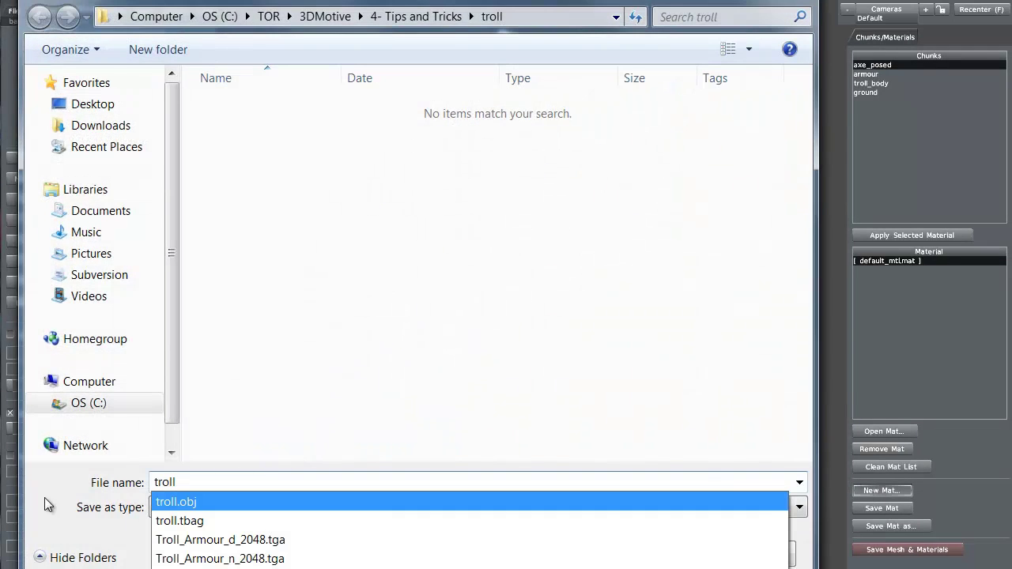
click(45, 505)
click(663, 556)
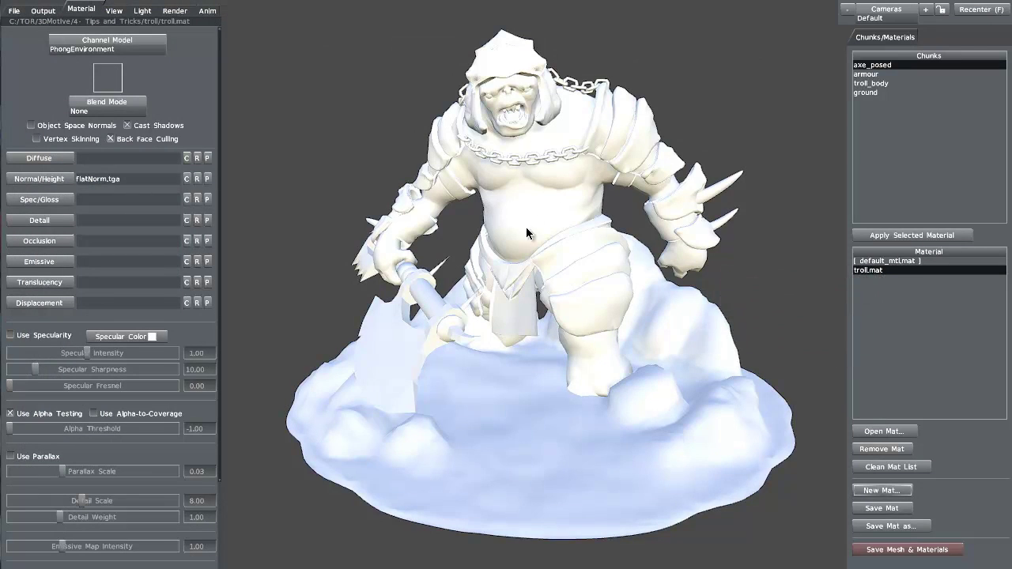
Load Troll_d_2048.tga as the troll material's diffuse map and Troll_n_2048.tga as its normal map
click(50, 159)
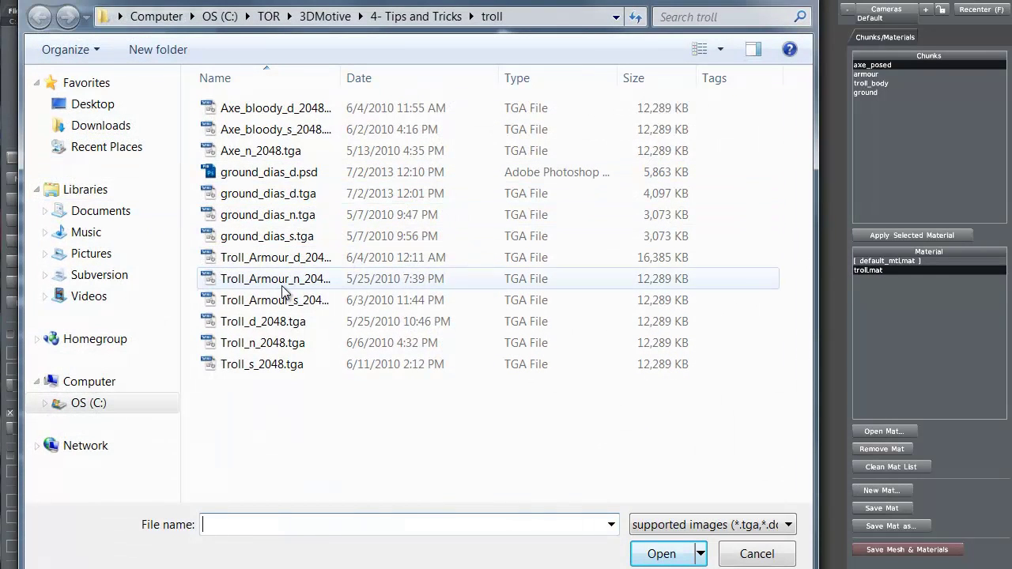
click(288, 330)
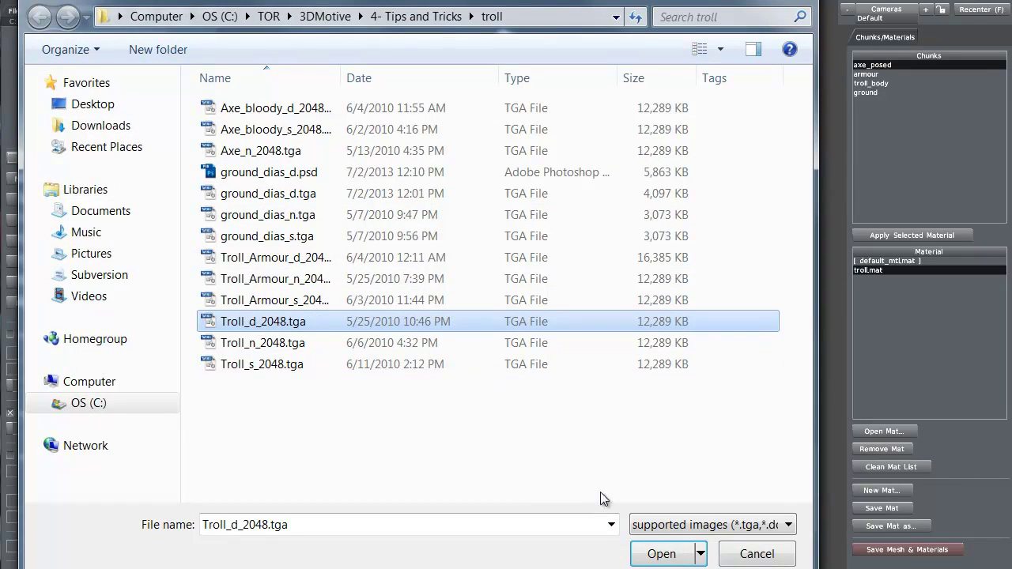
click(662, 555)
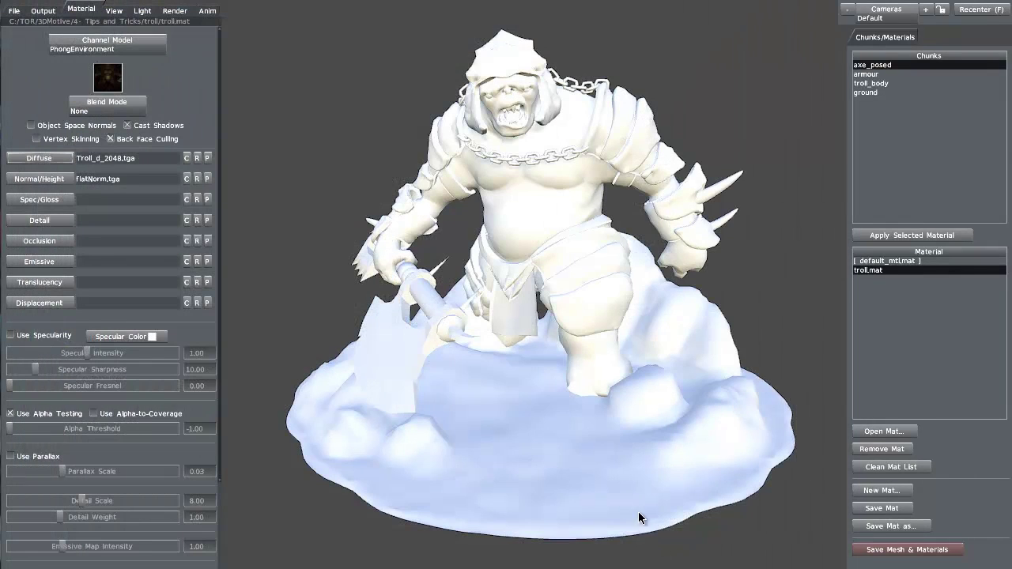
click(39, 179)
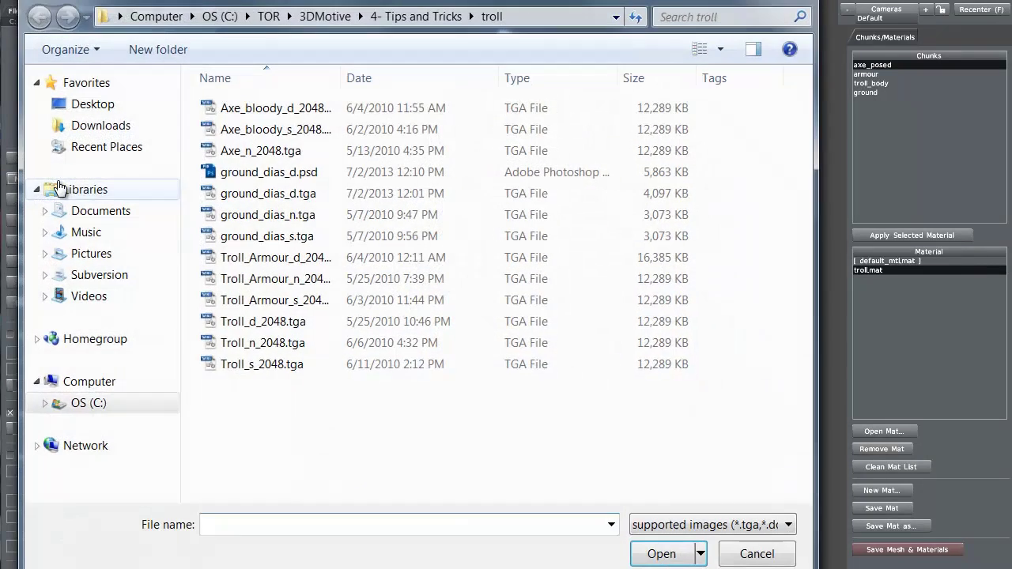
click(256, 351)
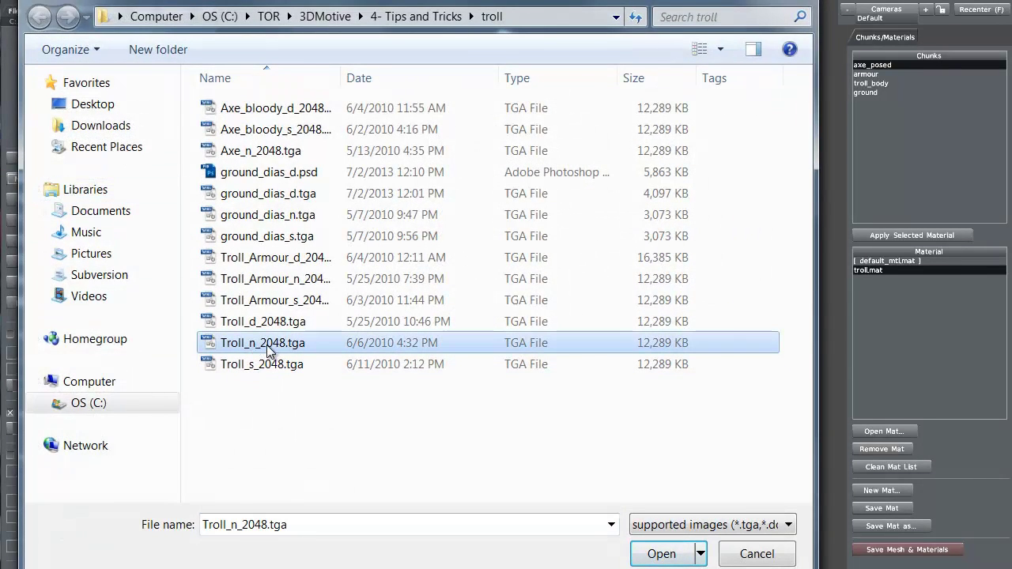
click(656, 553)
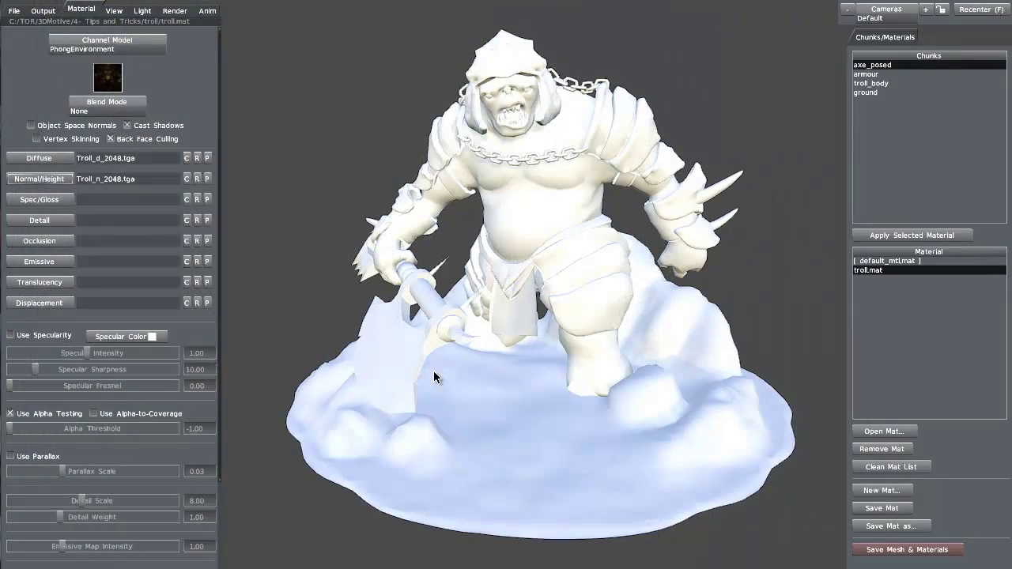
Load Troll_s_2048.tga as the troll material's spec/gloss map
click(57, 207)
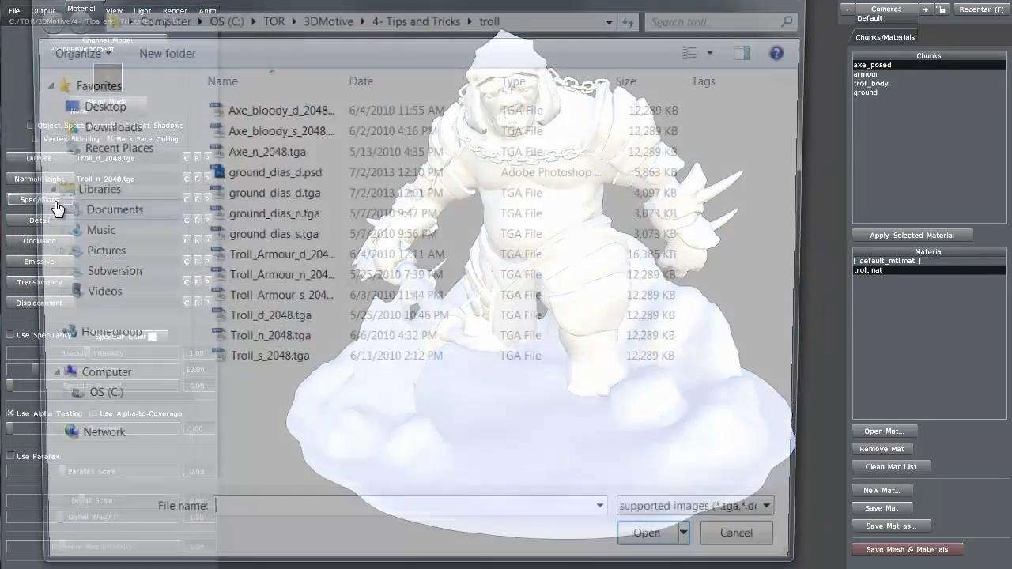
click(250, 372)
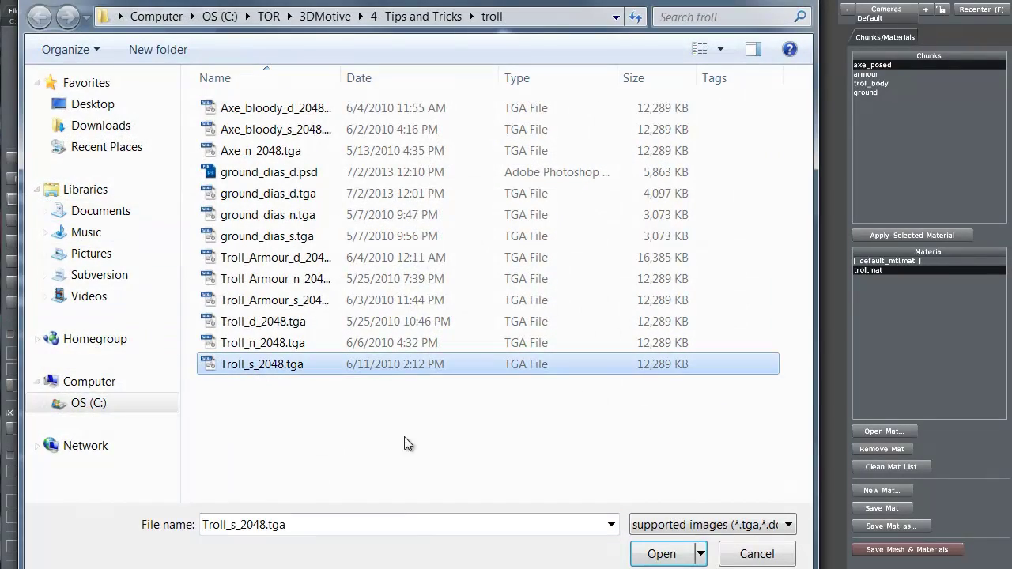
click(662, 553)
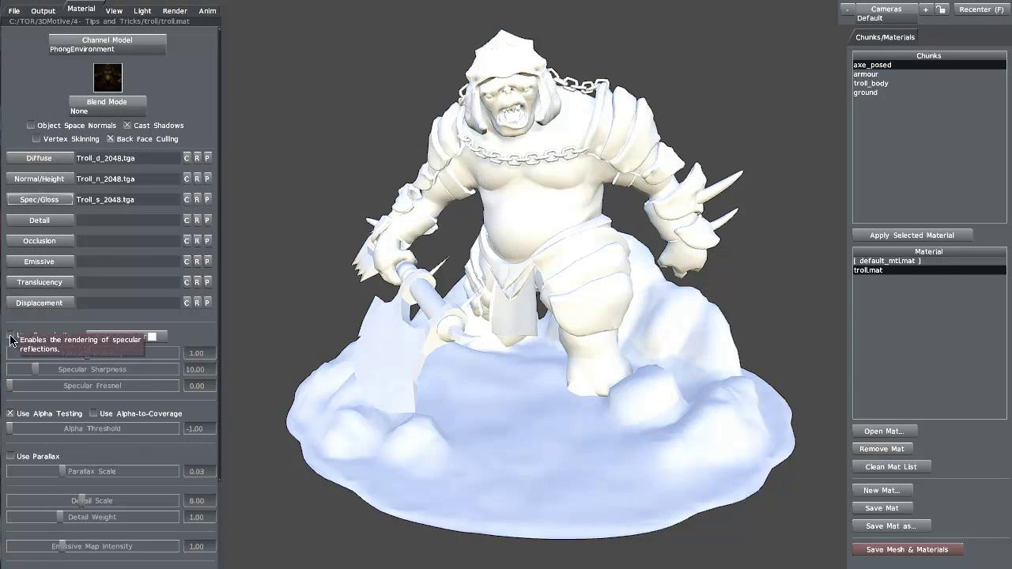
mouse_move(338, 322)
mouse_down()
mouse_move(317, 334)
mouse_move(313, 316)
mouse_move(330, 330)
mouse_up()
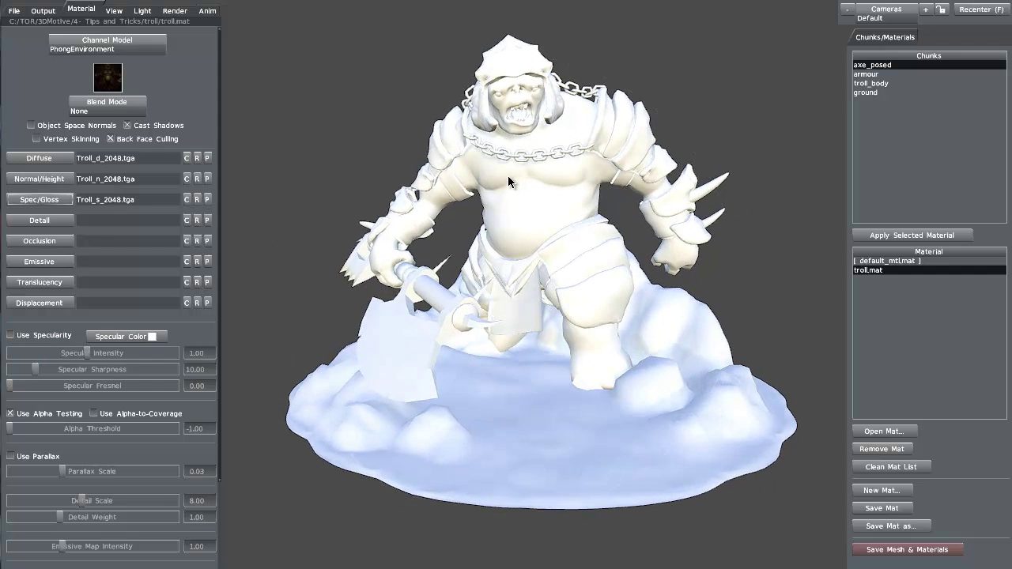
Apply the troll material to the troll_body chunk of the mesh
click(867, 84)
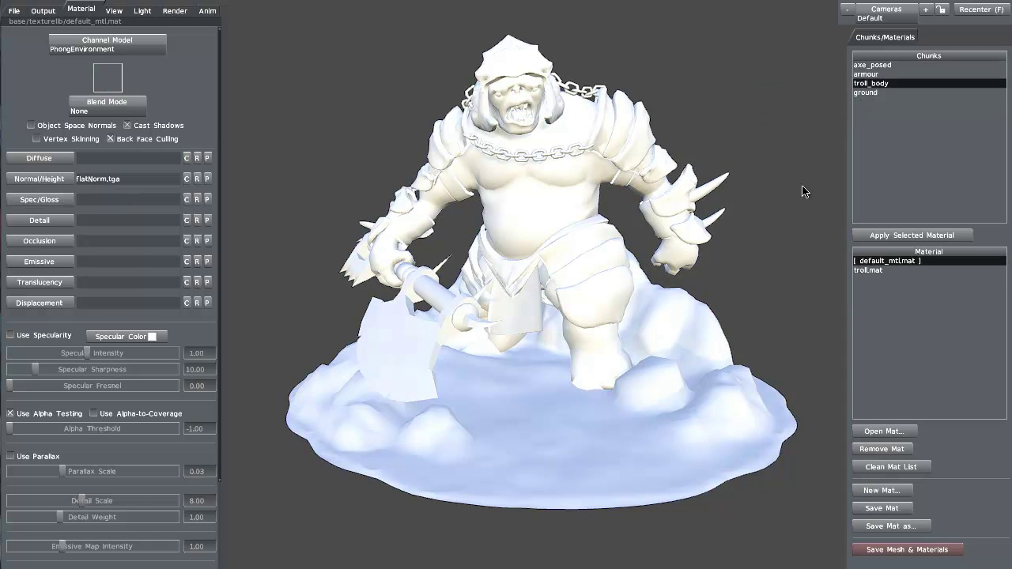
click(866, 272)
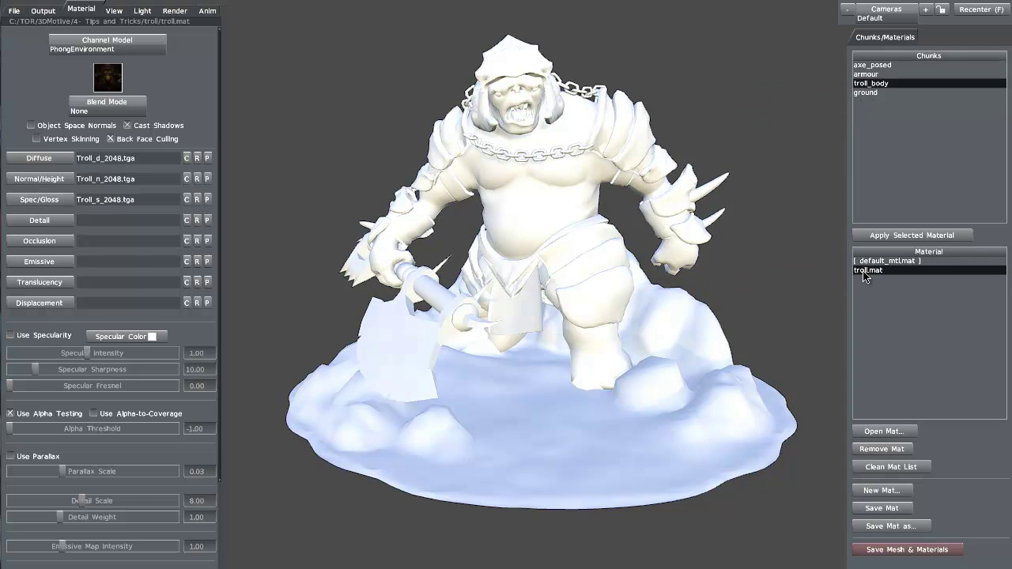
click(890, 238)
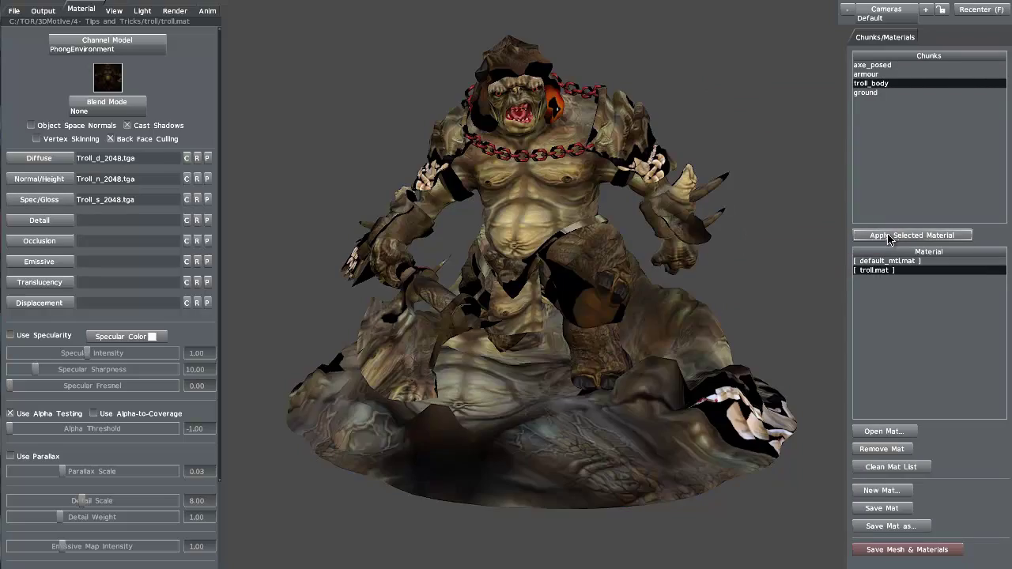
mouse_move(267, 311)
mouse_down()
mouse_move(256, 296)
mouse_move(225, 299)
mouse_move(364, 316)
mouse_move(337, 338)
mouse_move(324, 395)
mouse_move(261, 332)
mouse_move(282, 306)
mouse_up()
drag(356, 86, 549, 184)
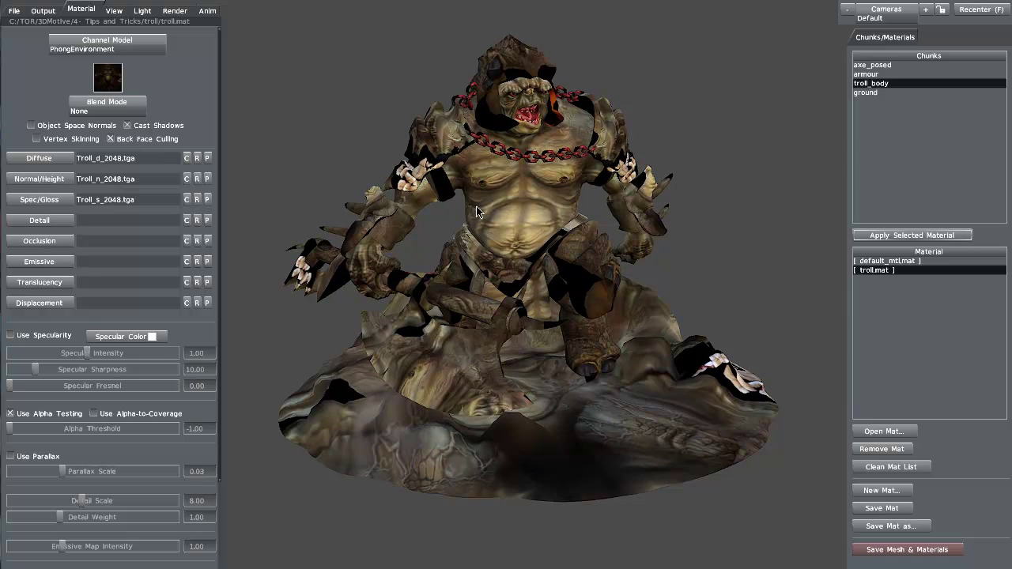
Enable specularity on the troll material and set its specular colour to a neutral grey of about 158 per channel
click(10, 336)
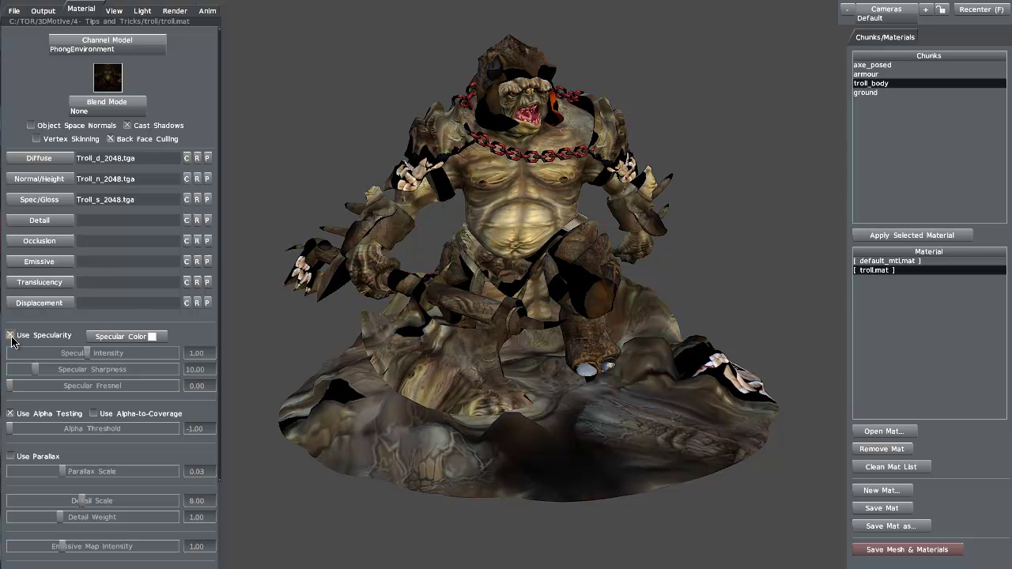
drag(305, 151, 287, 169)
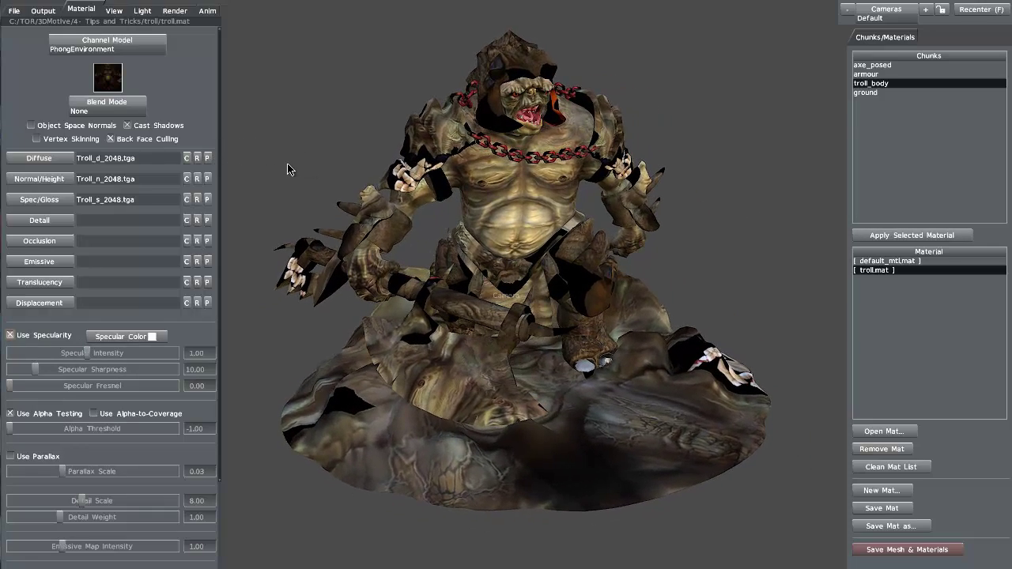
click(150, 336)
mouse_move(241, 387)
mouse_down()
mouse_move(246, 397)
mouse_move(233, 403)
mouse_up()
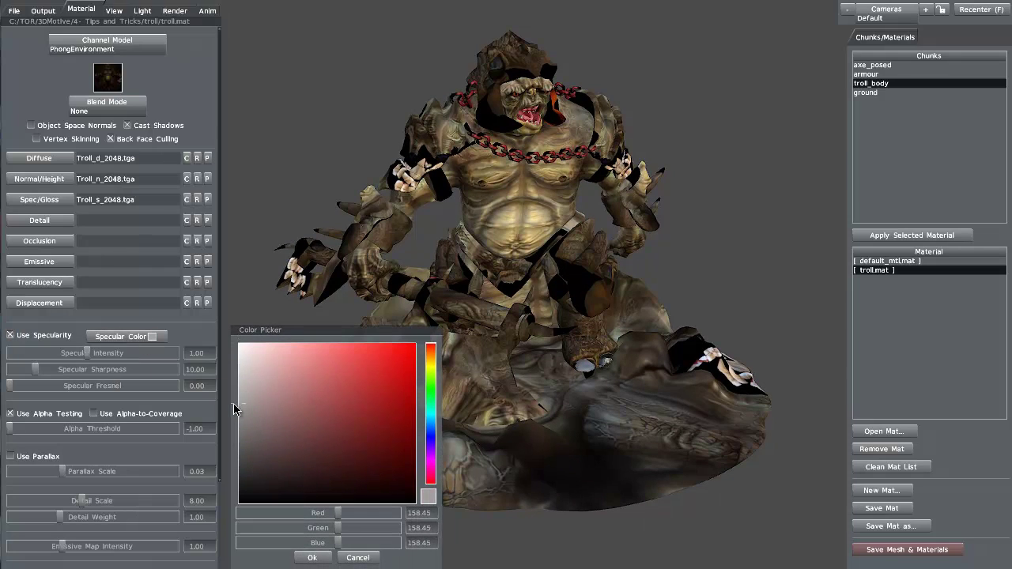
click(303, 557)
mouse_move(261, 373)
mouse_down()
mouse_move(248, 368)
mouse_move(260, 361)
mouse_up()
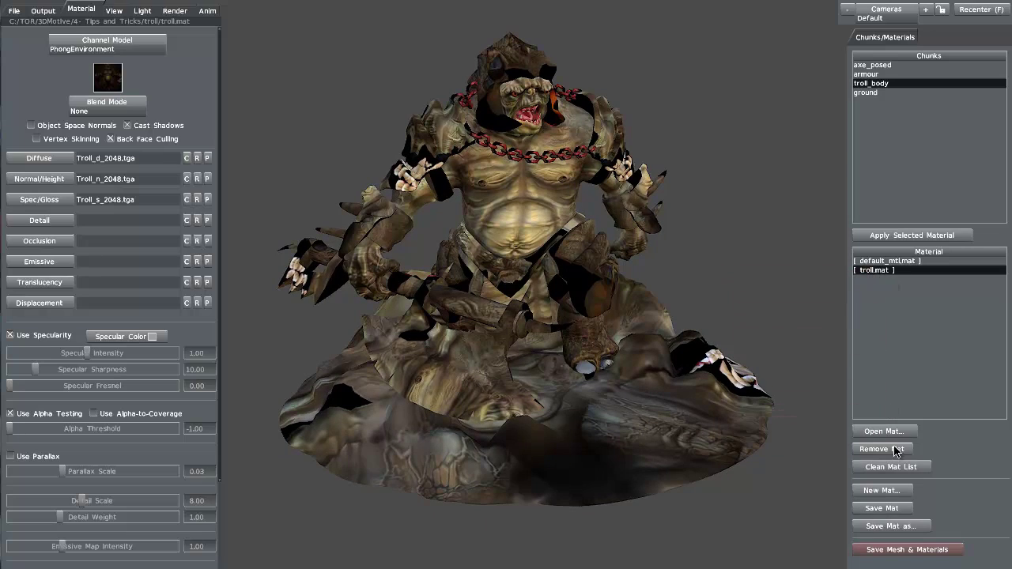
Save the troll material's changes and create a new material named armour in the troll folder
click(882, 511)
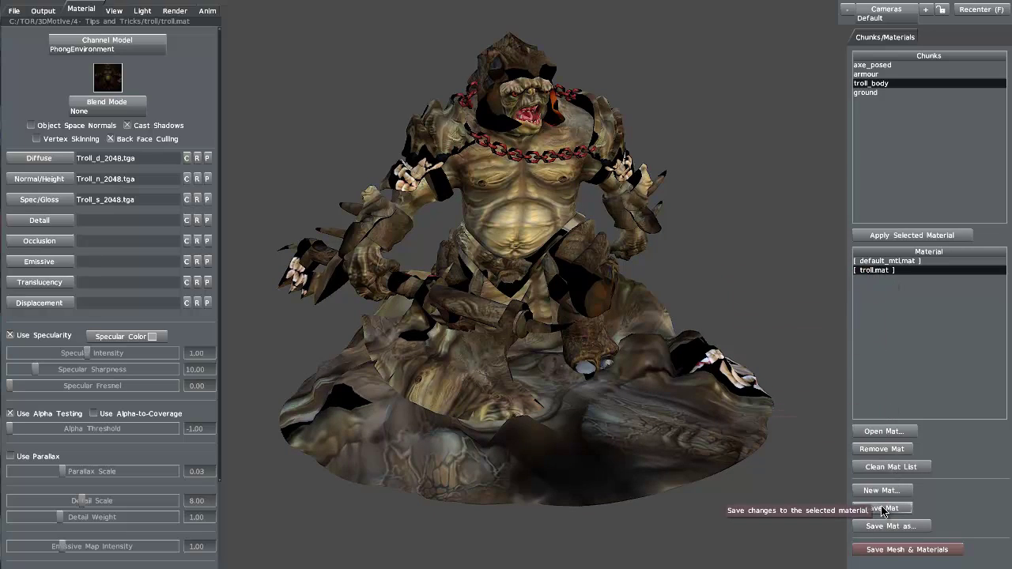
drag(510, 376, 480, 369)
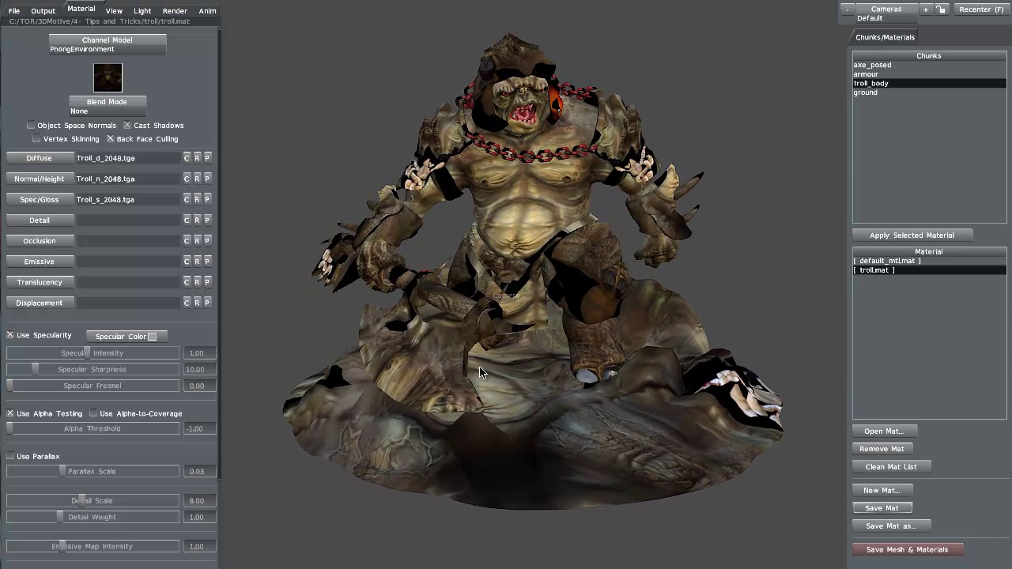
click(872, 492)
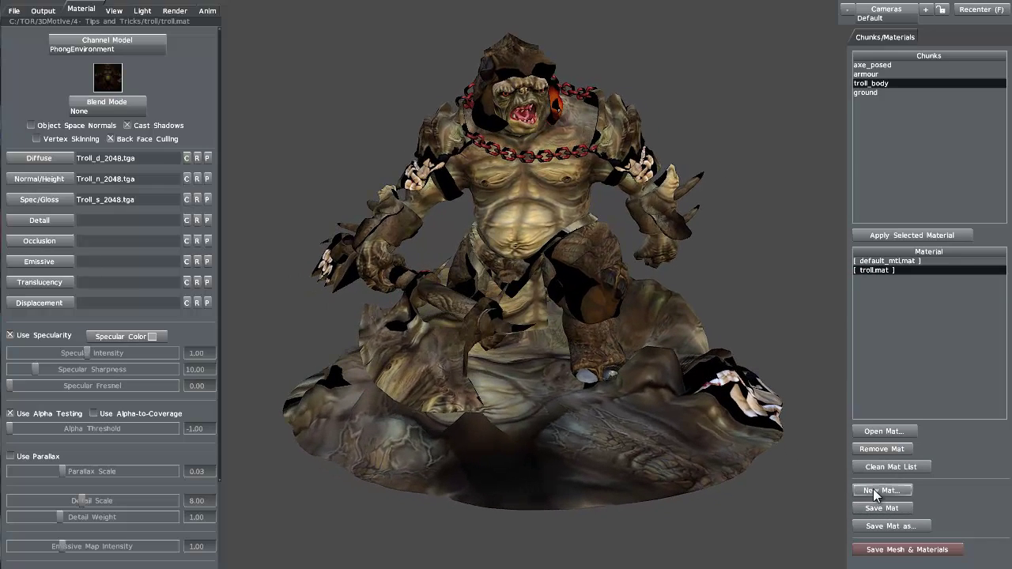
text(armour)
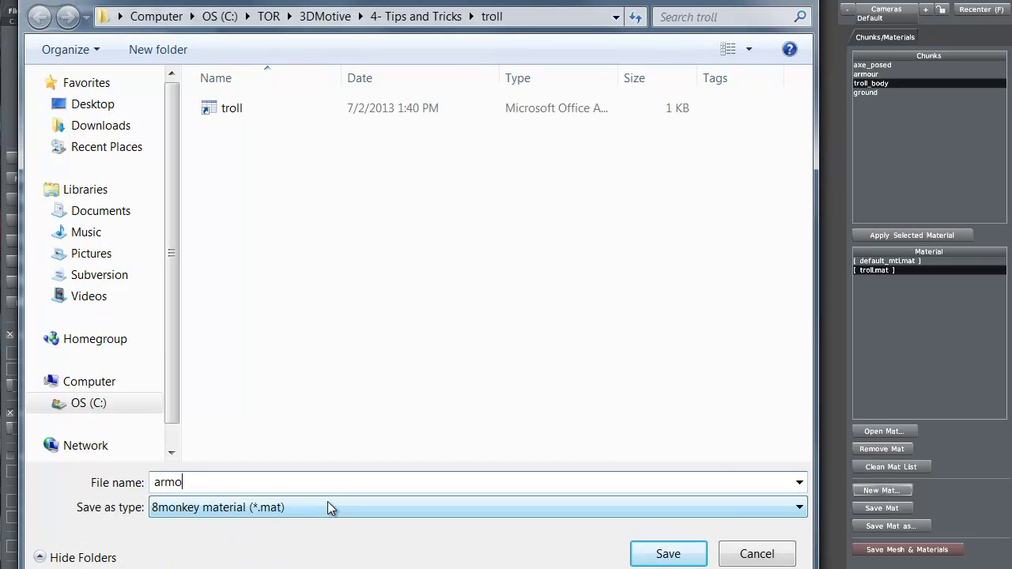
click(653, 554)
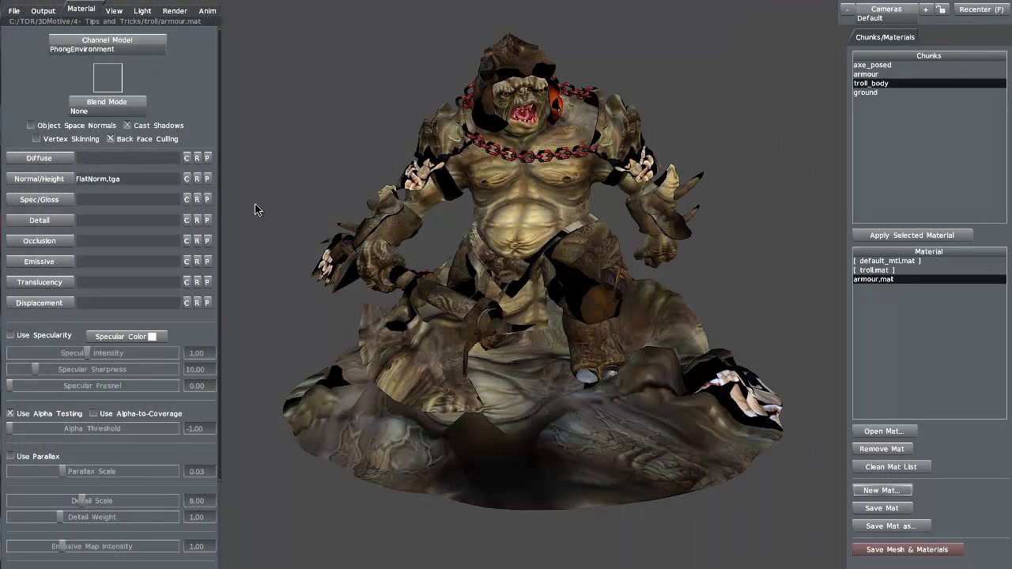
Load Troll_Armour_d_2048.tga, Troll_Armour_n_2048.tga and Troll_Armour_s_2048.tga as the armour material's diffuse, normal and spec/gloss maps
click(49, 158)
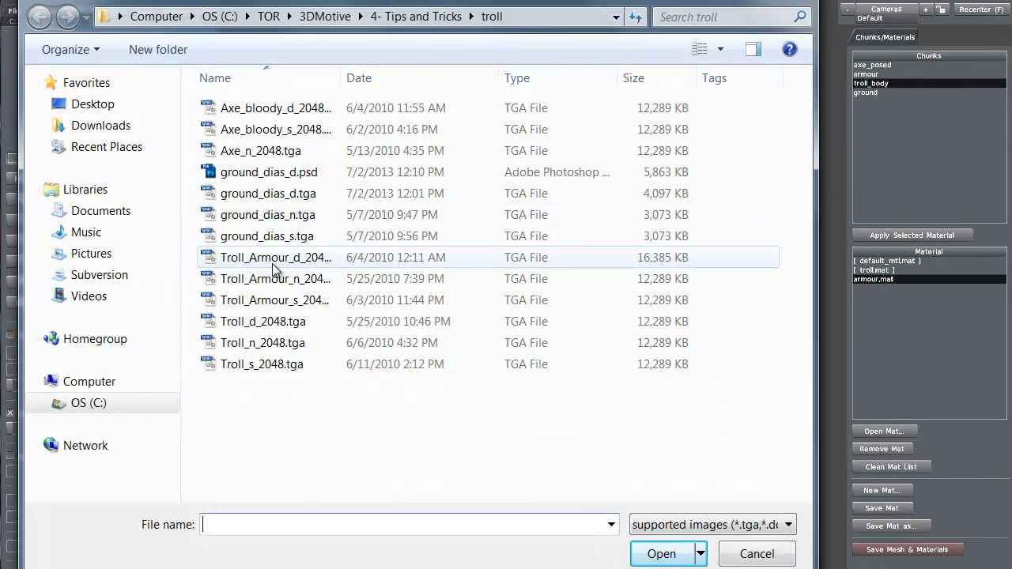
click(279, 265)
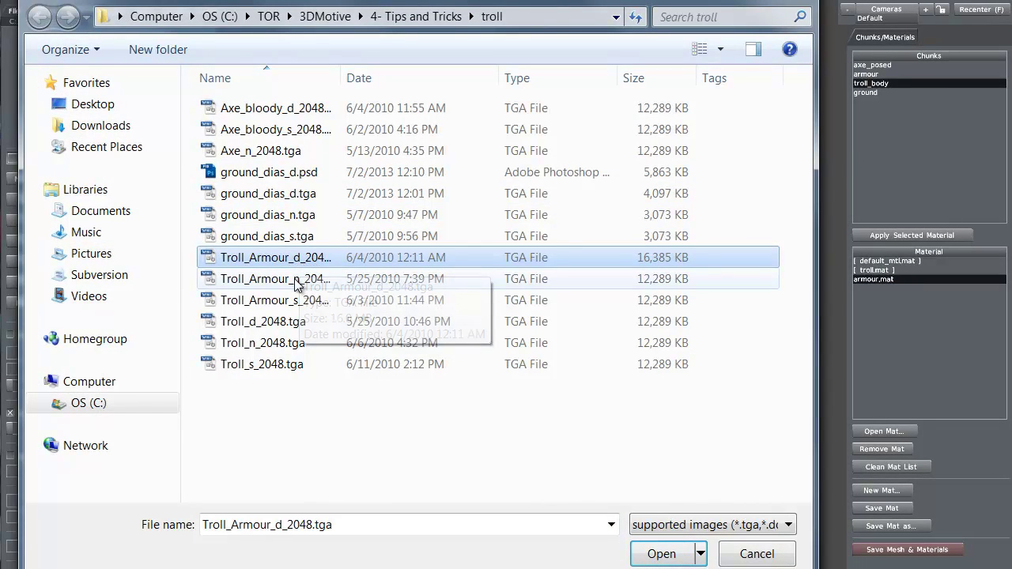
click(657, 552)
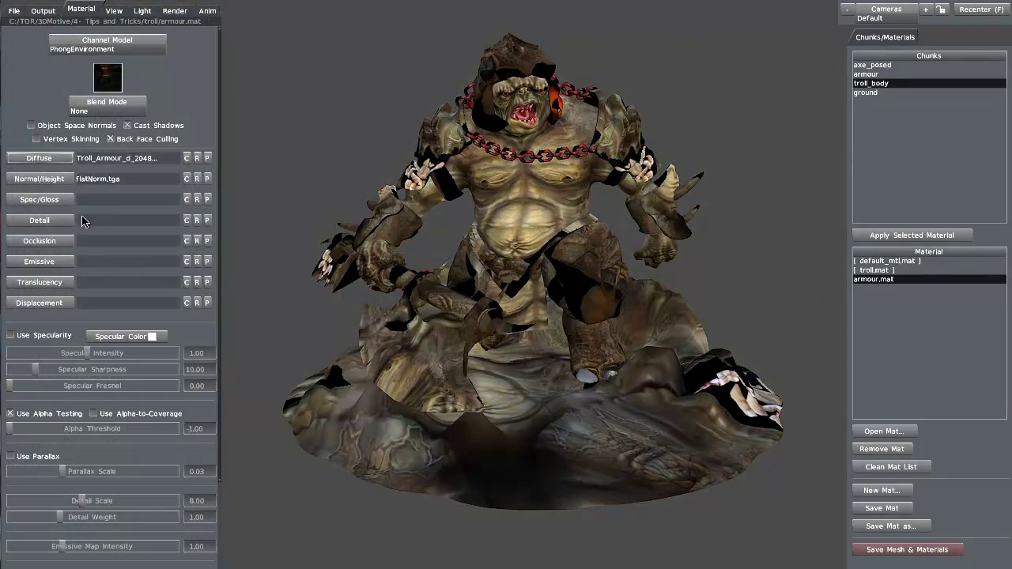
click(53, 181)
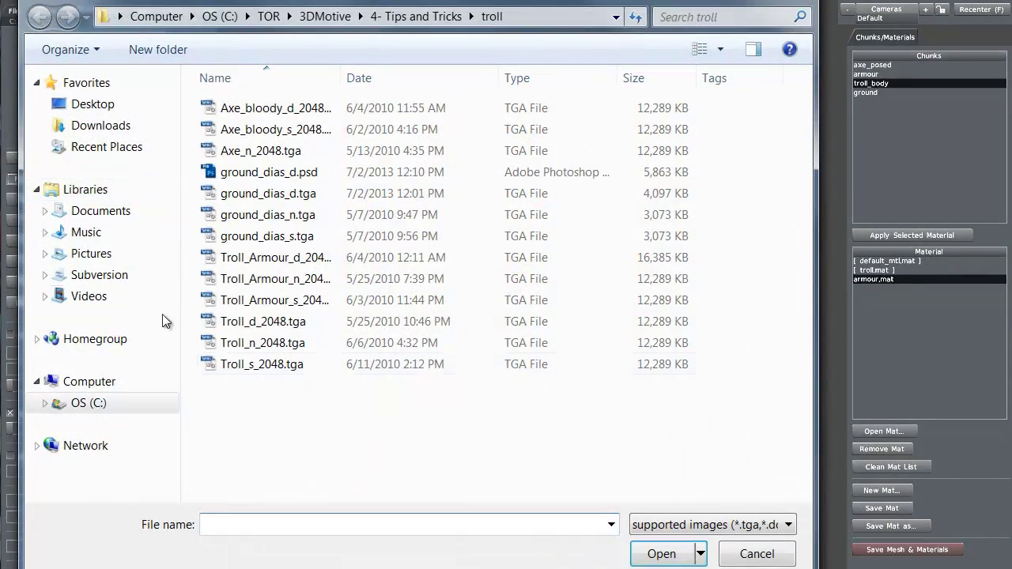
click(273, 281)
click(655, 551)
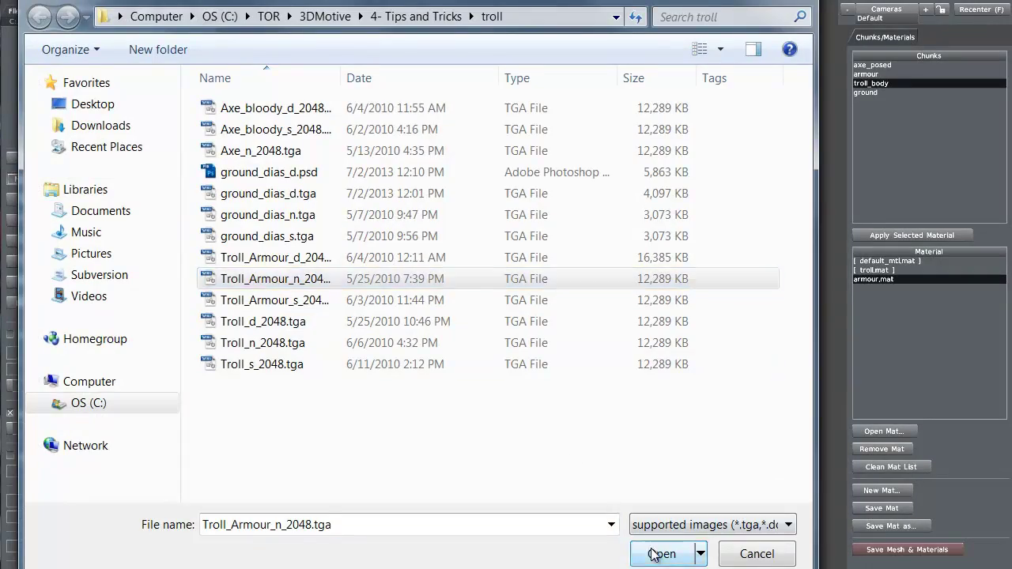
click(45, 198)
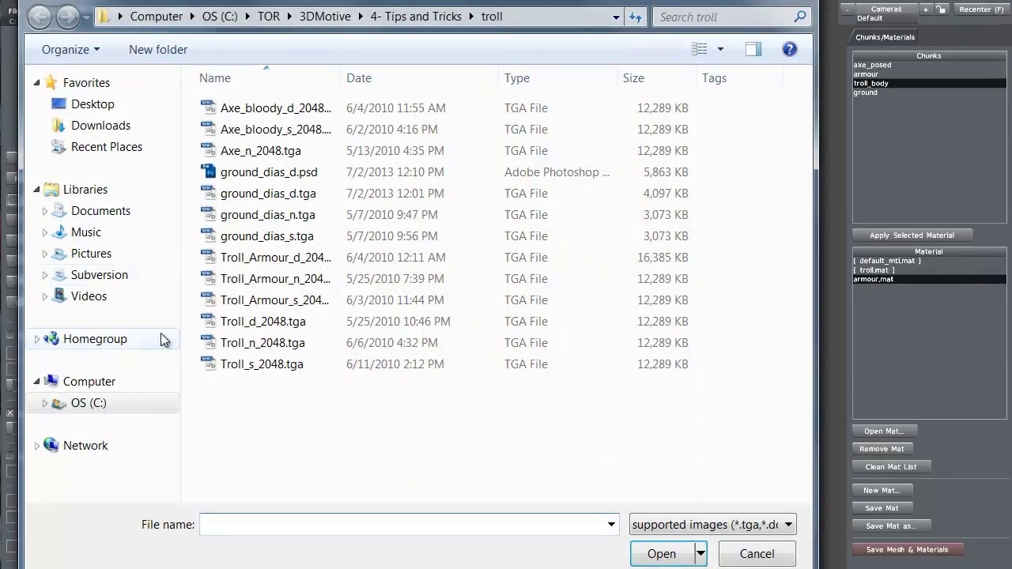
click(288, 301)
click(661, 555)
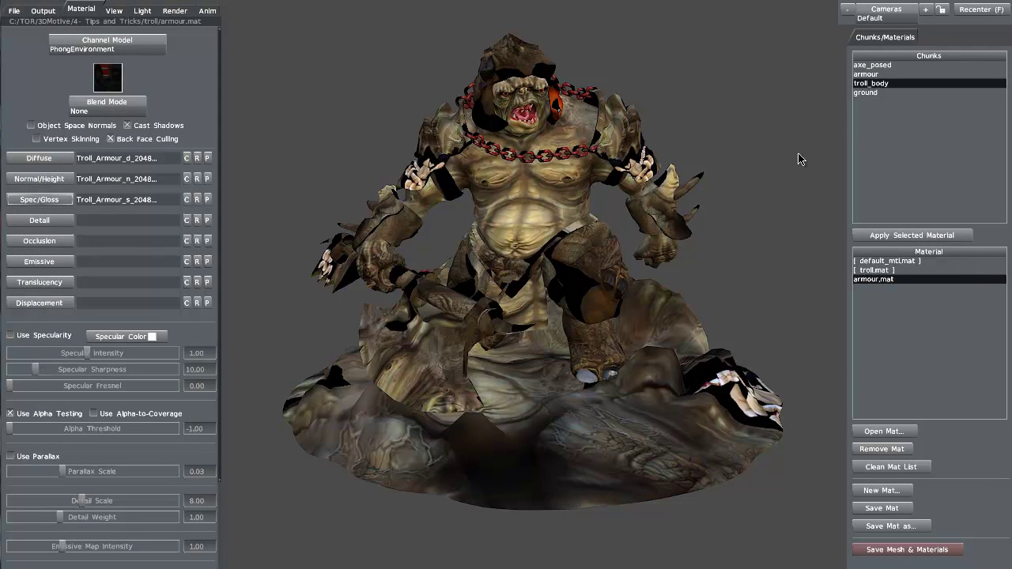
Apply the armour material to the armour chunk of the mesh
click(868, 76)
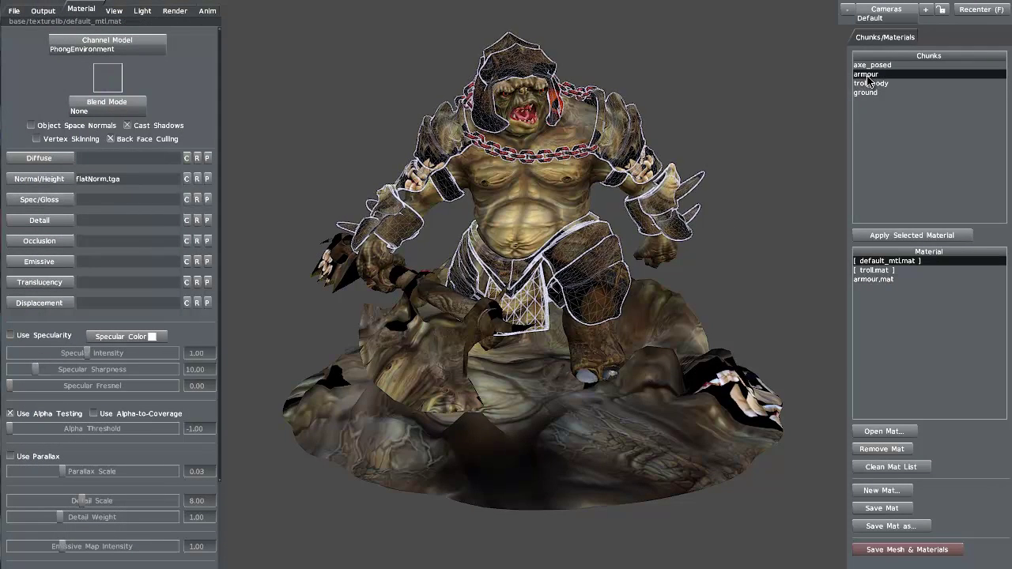
click(866, 283)
click(892, 236)
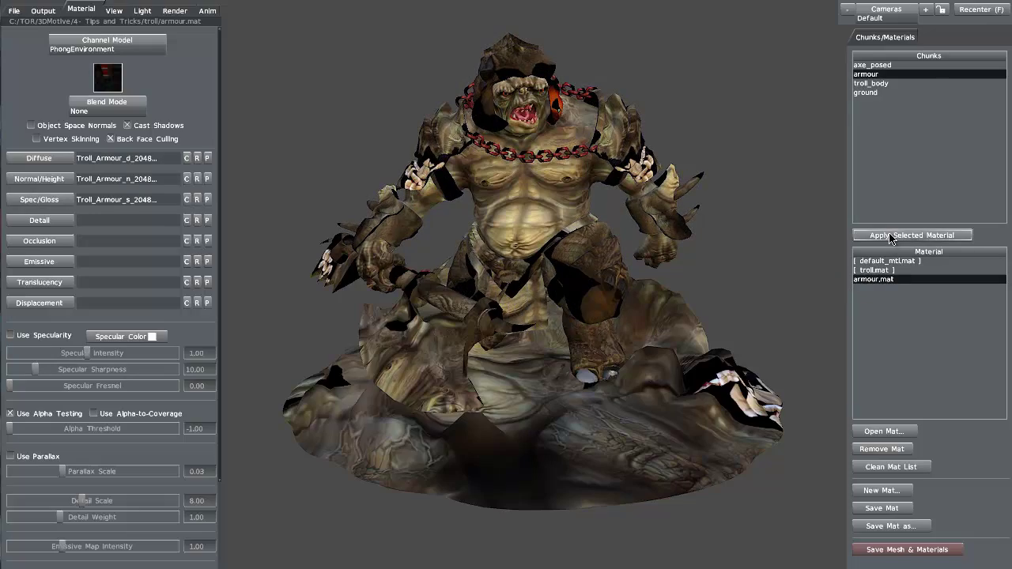
mouse_move(351, 340)
mouse_down()
mouse_move(255, 338)
mouse_move(499, 362)
mouse_move(603, 357)
mouse_move(359, 341)
mouse_up()
Enable specularity on the armour material and lower its specular intensity to 0.06
click(11, 336)
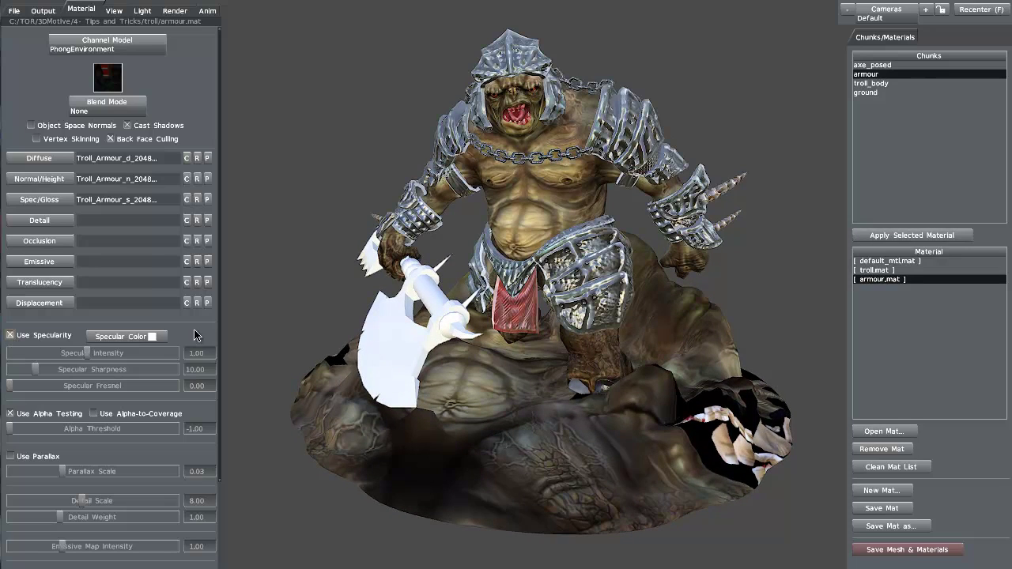
drag(91, 357, 39, 366)
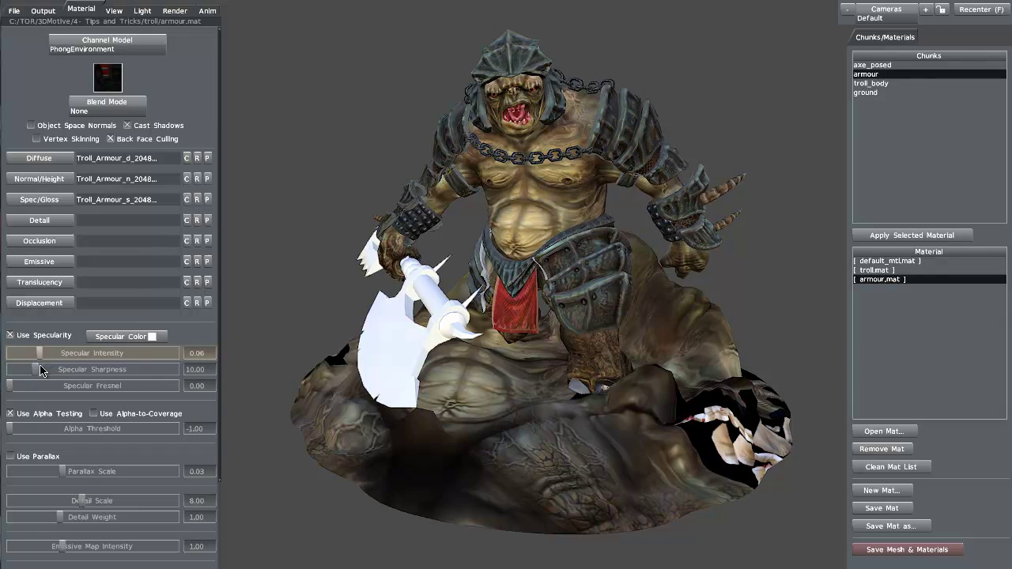
drag(307, 369, 365, 375)
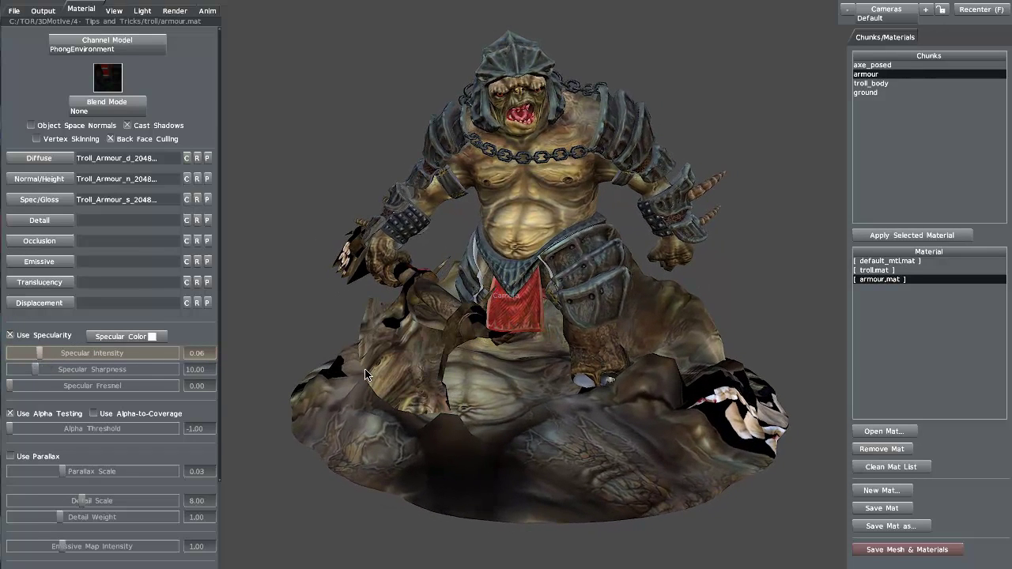
Save the armour material's changes and create a new material named axe in the troll folder
click(874, 510)
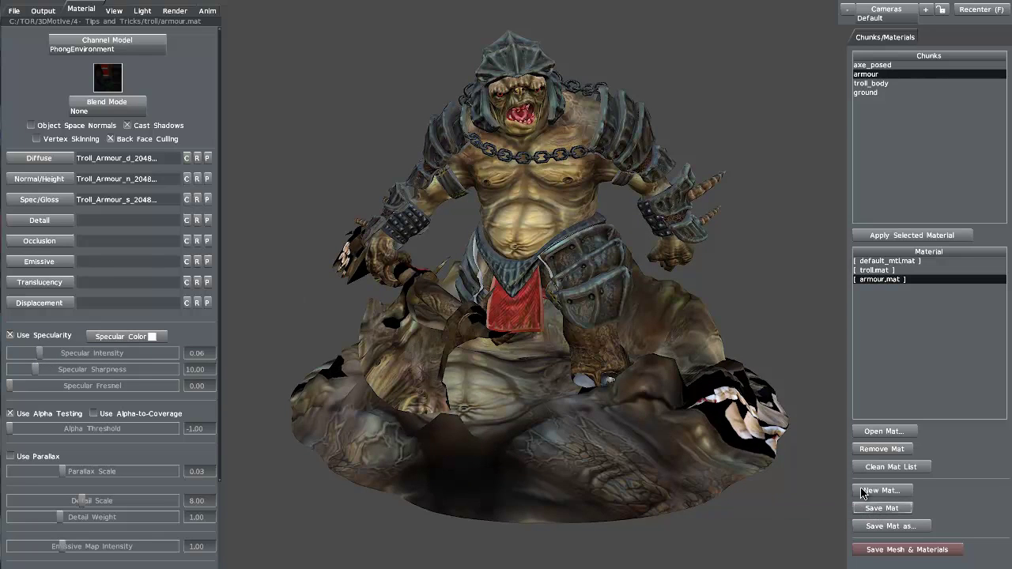
click(876, 491)
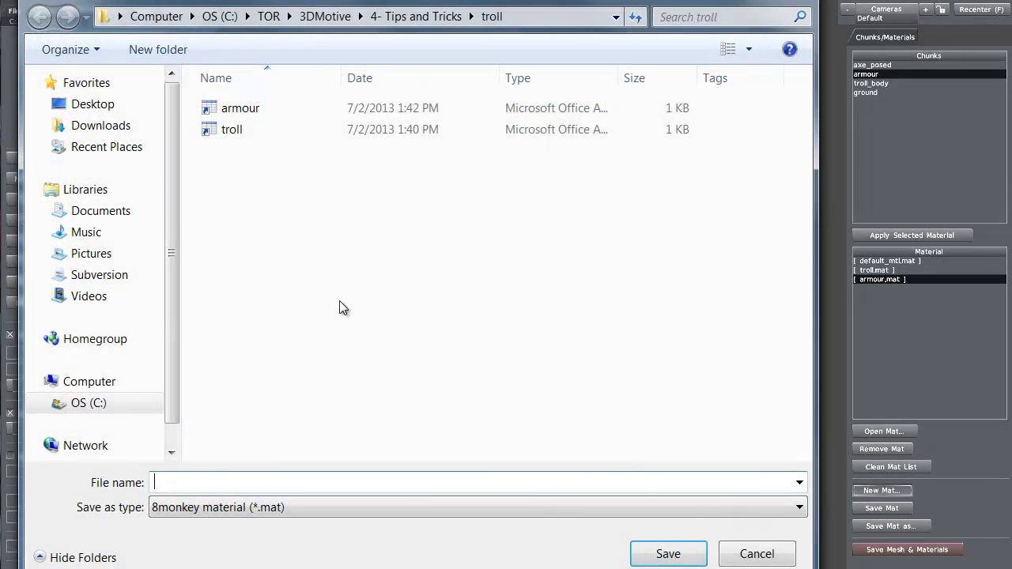
text(axe)
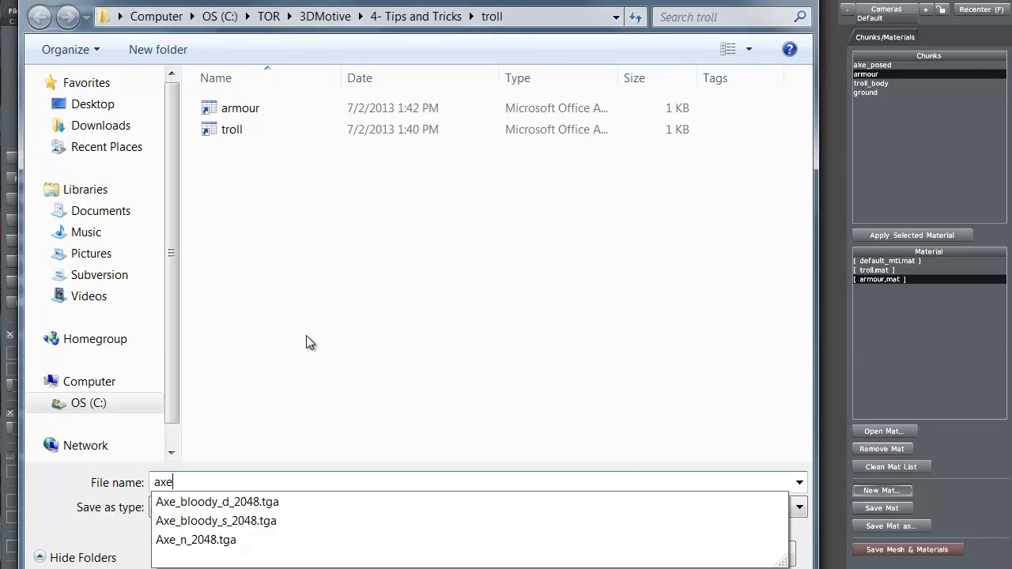
click(79, 481)
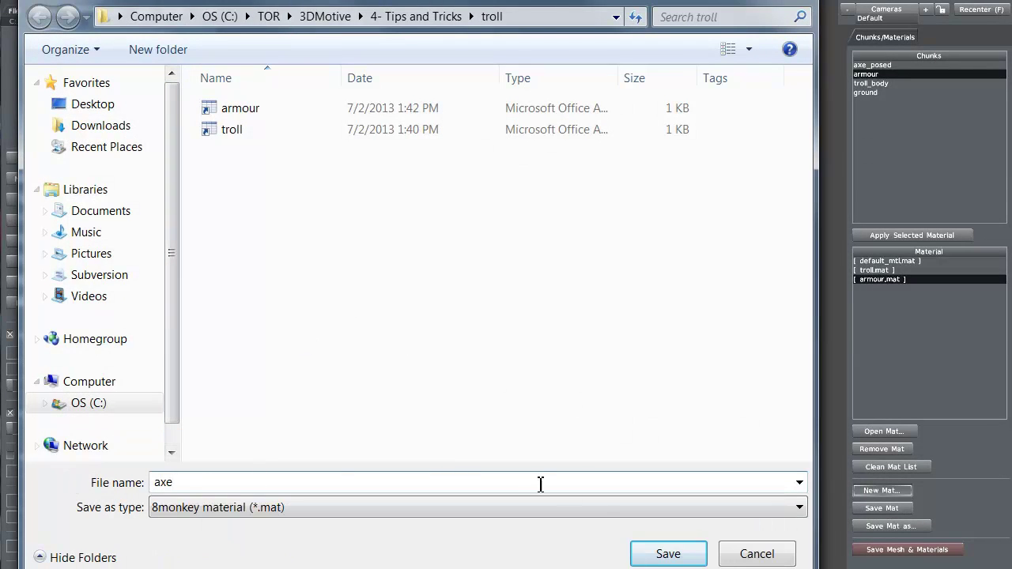
click(659, 550)
Load Axe_bloody_d_2048.tga, Axe_n_2048.tga and Axe_bloody_s_2048.tga as the axe material's diffuse, normal and spec/gloss maps
click(46, 162)
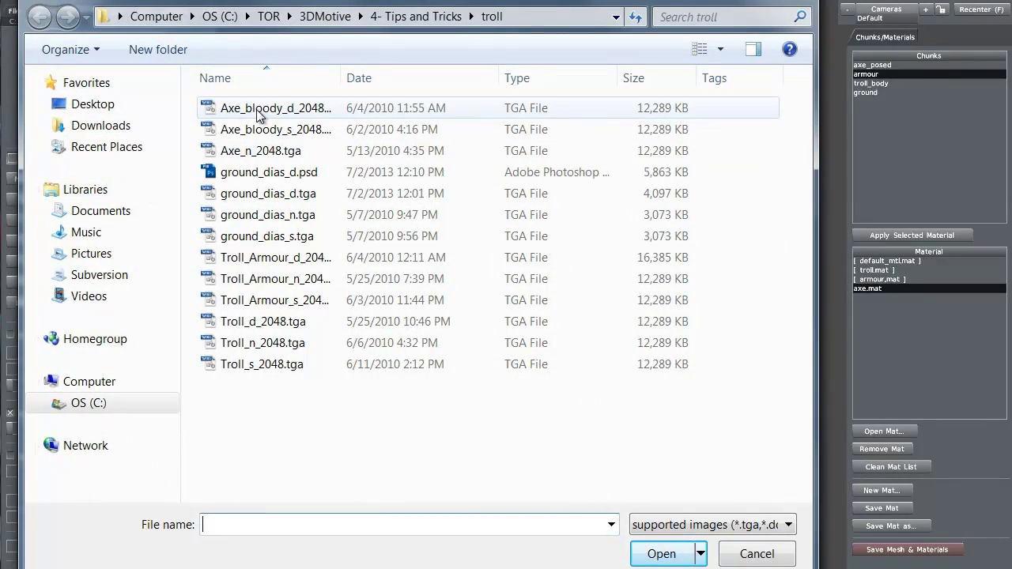
click(283, 114)
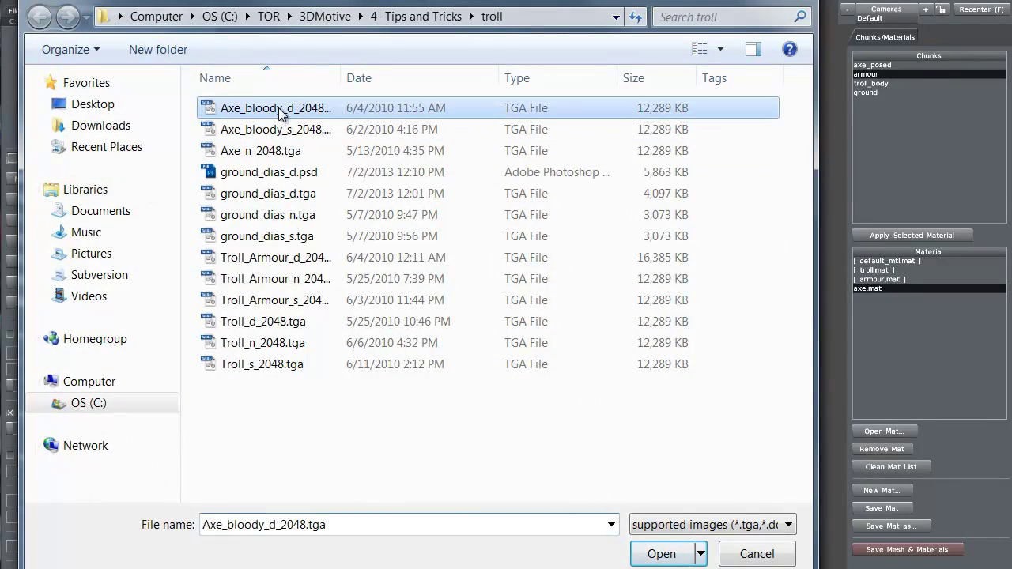
click(660, 552)
click(64, 181)
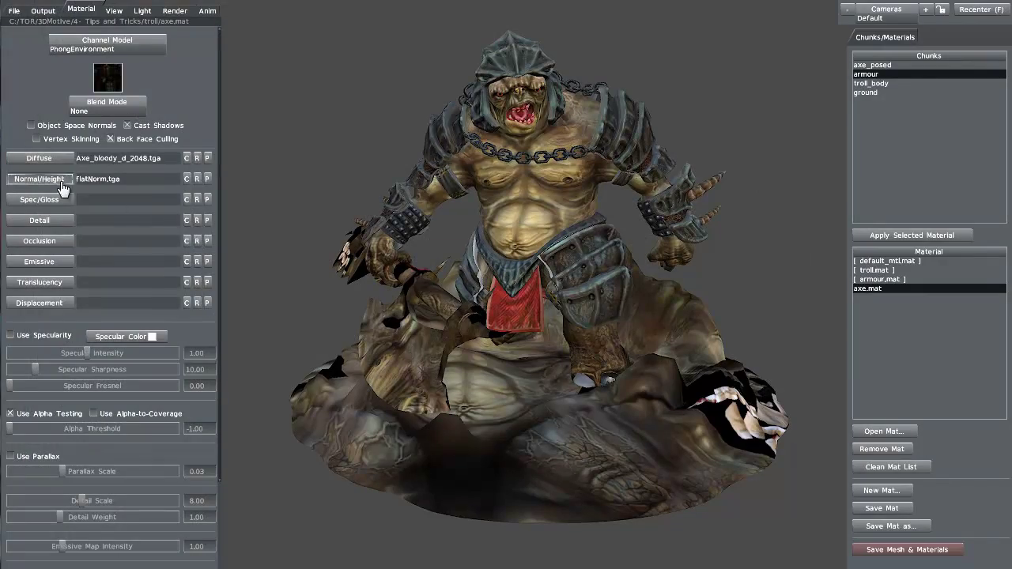
click(255, 152)
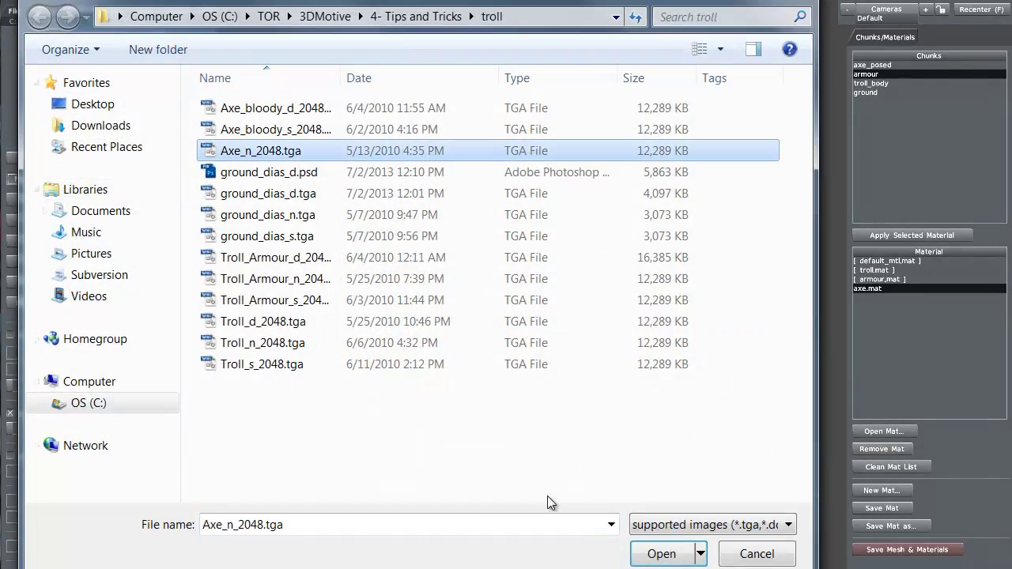
click(658, 552)
click(44, 204)
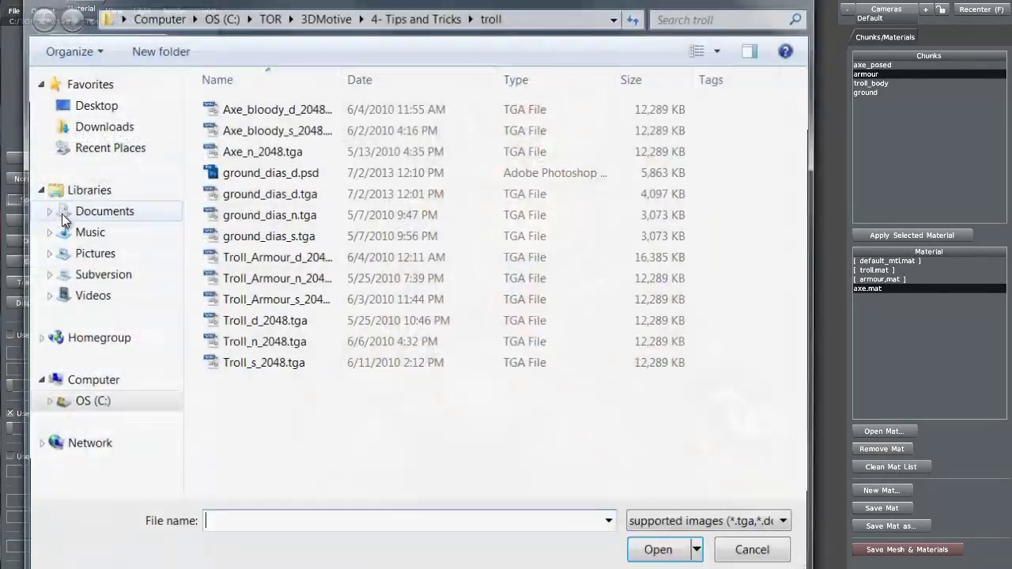
click(245, 130)
click(661, 553)
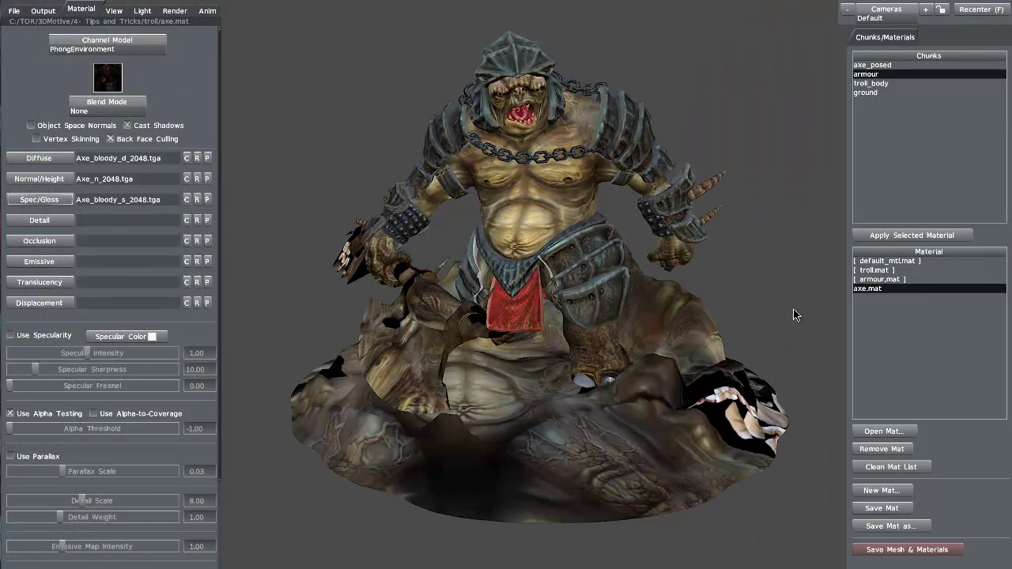
Apply the axe material to the axe_posed chunk of the mesh
click(871, 66)
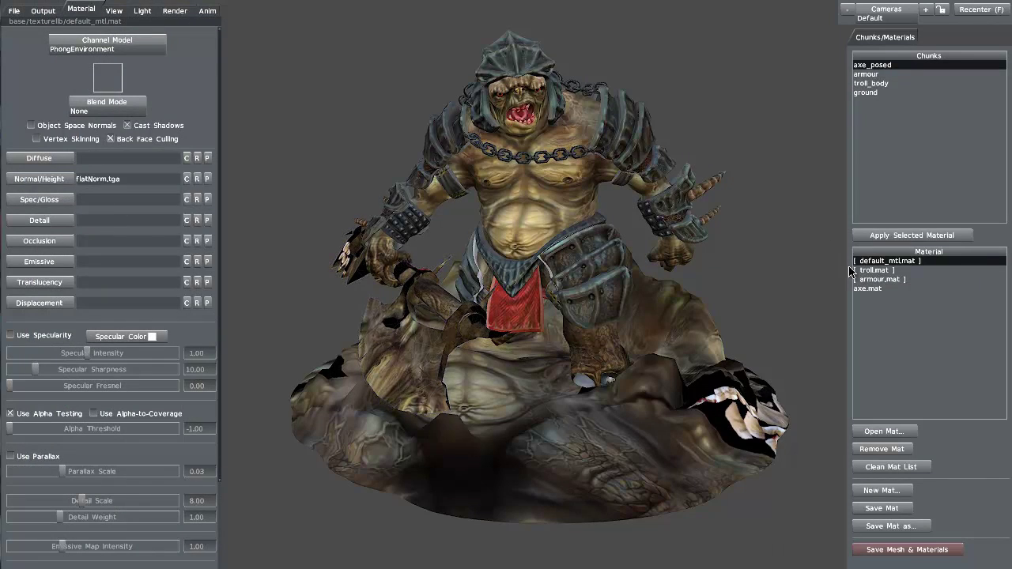
click(871, 289)
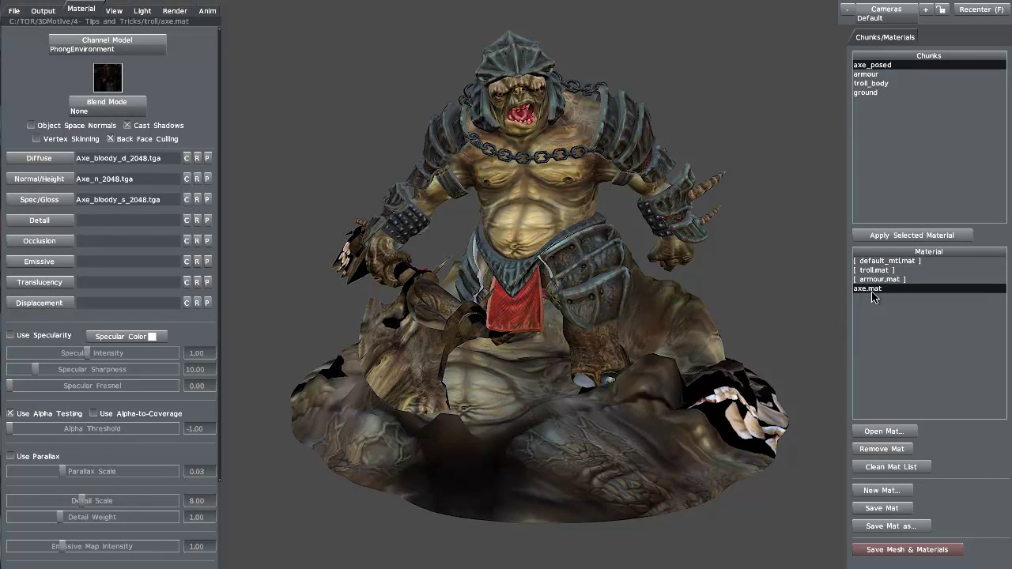
click(892, 237)
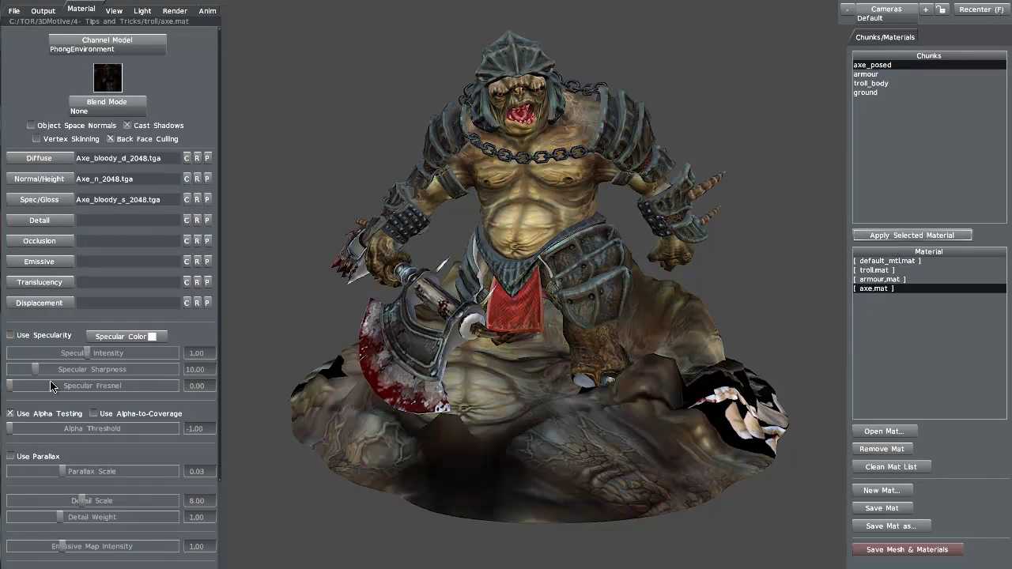
Enable specularity on the axe material with a specular intensity of 0.35 and save the material
click(11, 337)
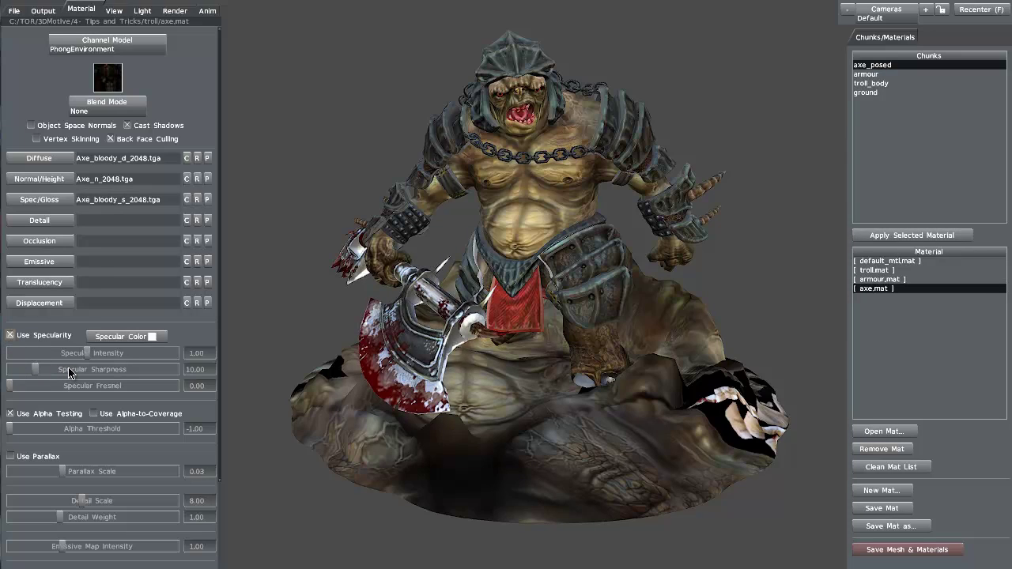
drag(87, 360, 67, 357)
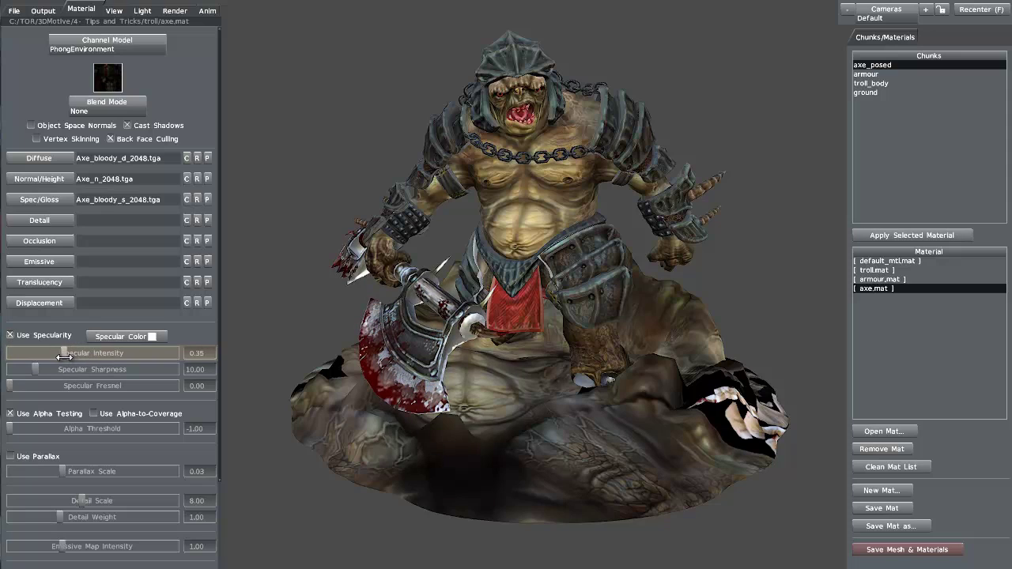
click(877, 510)
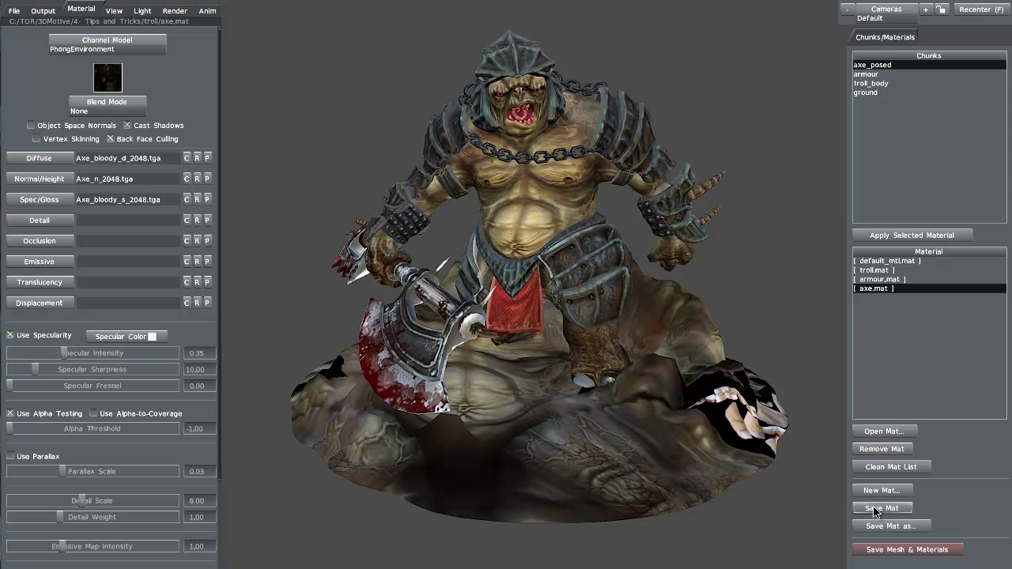
mouse_move(347, 539)
mouse_down()
mouse_move(372, 528)
mouse_move(328, 547)
mouse_move(292, 506)
mouse_move(322, 525)
mouse_move(343, 499)
mouse_move(366, 517)
mouse_move(261, 515)
mouse_move(369, 540)
mouse_move(305, 508)
mouse_move(296, 536)
mouse_move(345, 536)
mouse_up()
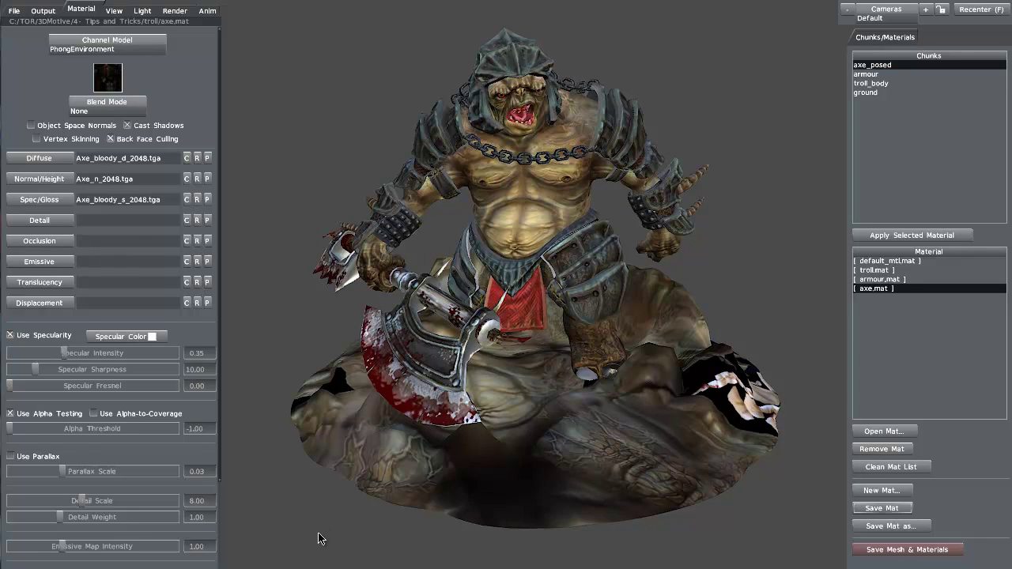
click(308, 525)
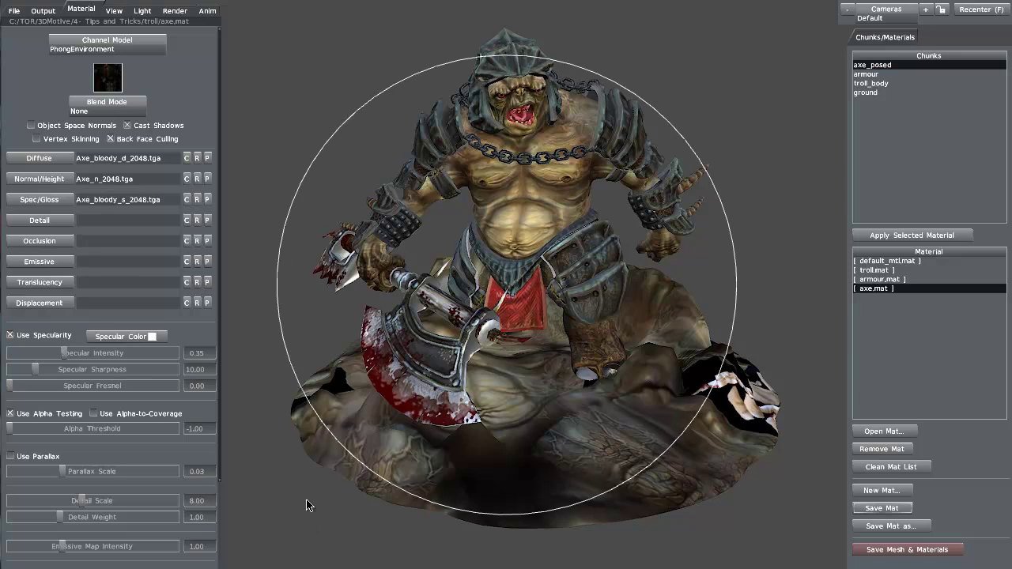
drag(309, 519, 377, 368)
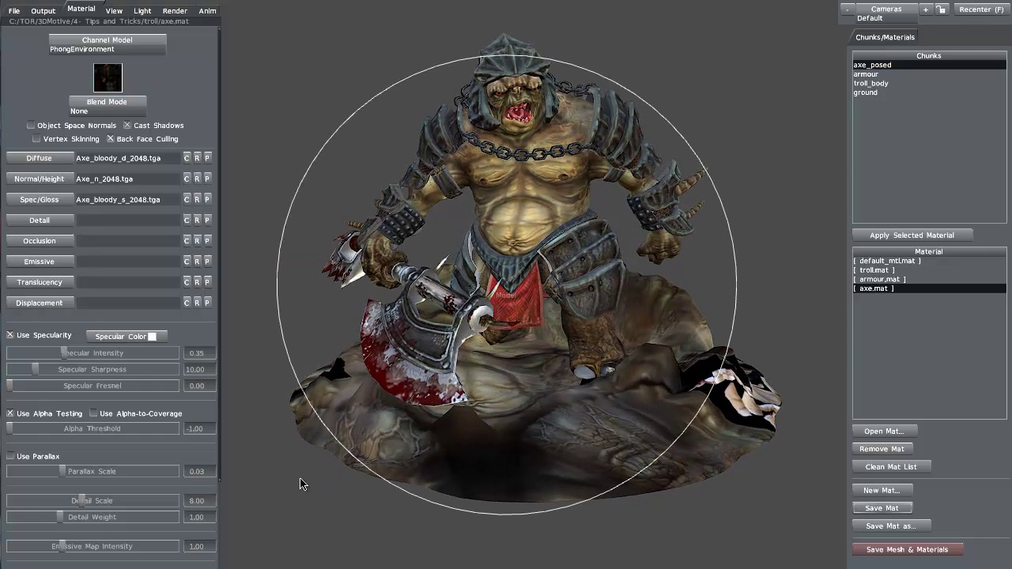
mouse_move(292, 470)
mouse_down()
mouse_move(300, 490)
mouse_move(280, 475)
mouse_move(289, 479)
mouse_up()
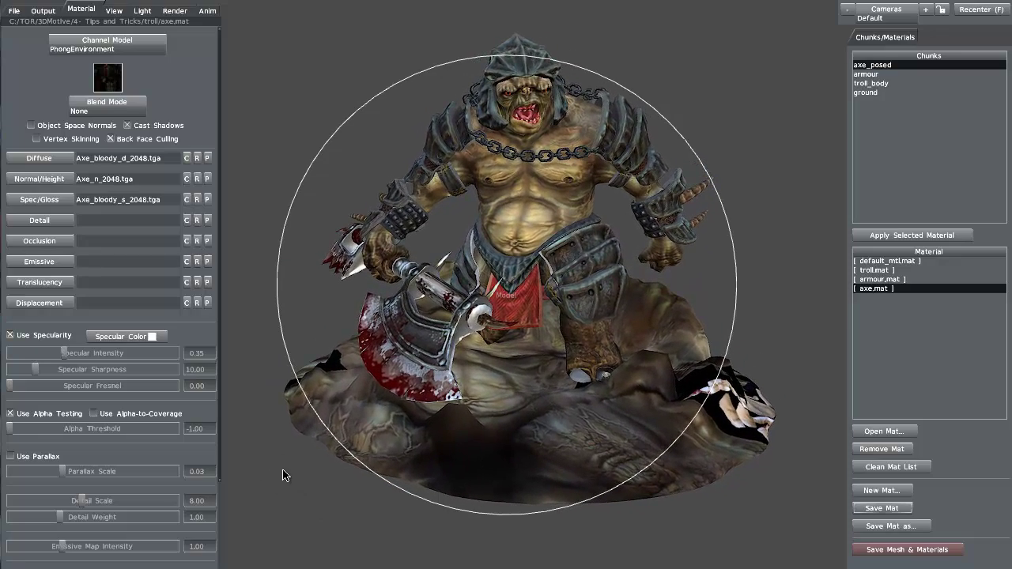
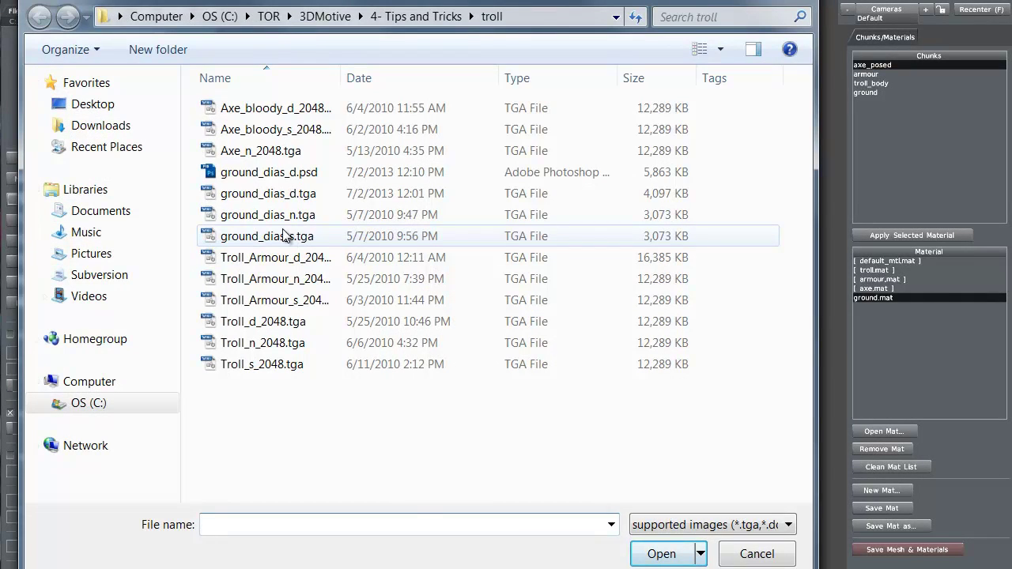
Load ground_dias_s.tga as the ground material's spec/gloss map and enable specularity on it
double_click(286, 237)
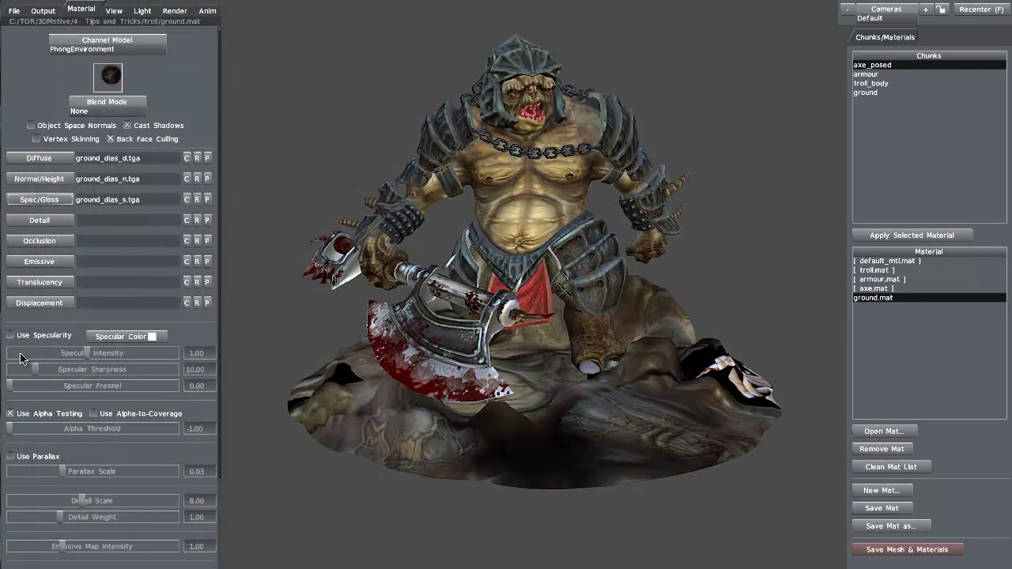
click(11, 336)
Apply the ground material to the ground chunk and save the material
click(864, 93)
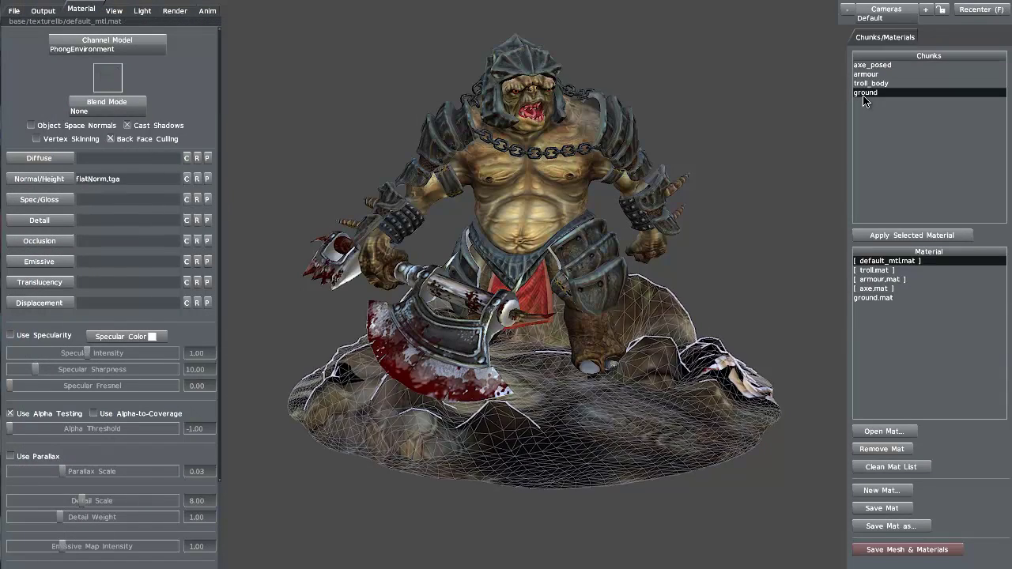
click(882, 299)
click(886, 240)
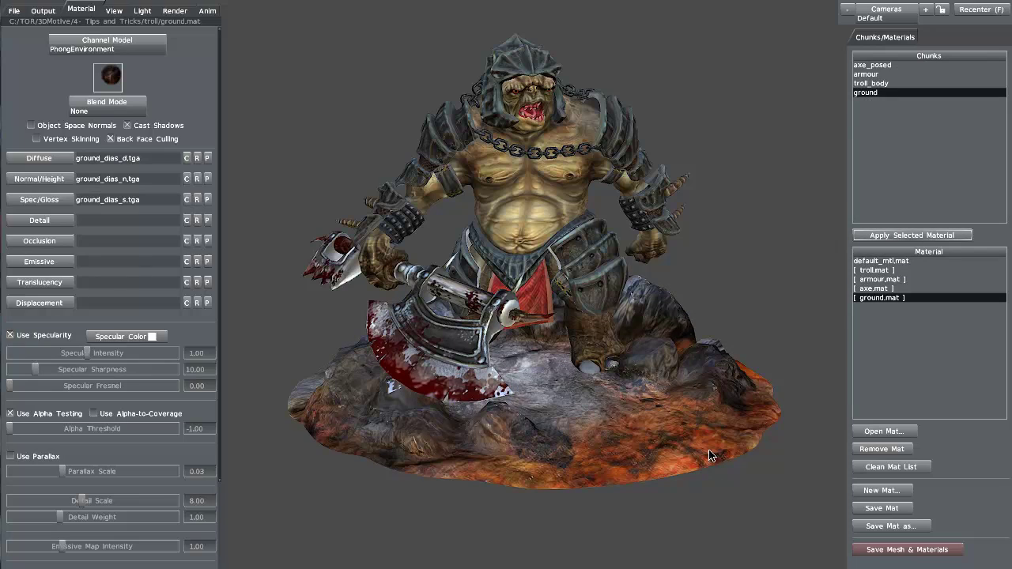
click(854, 508)
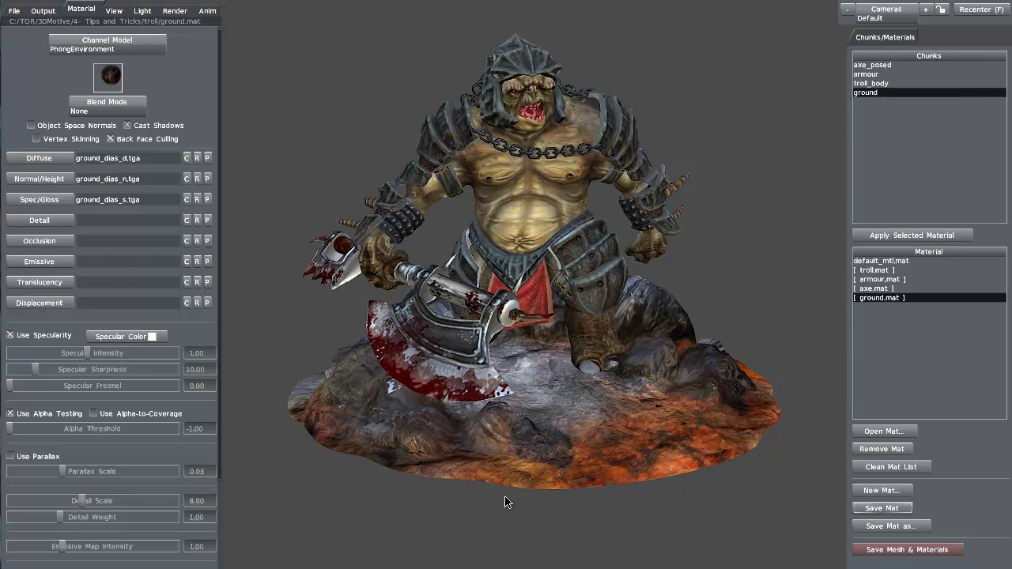
Set the ground material's blend mode to Alpha and save the material
drag(520, 527, 490, 424)
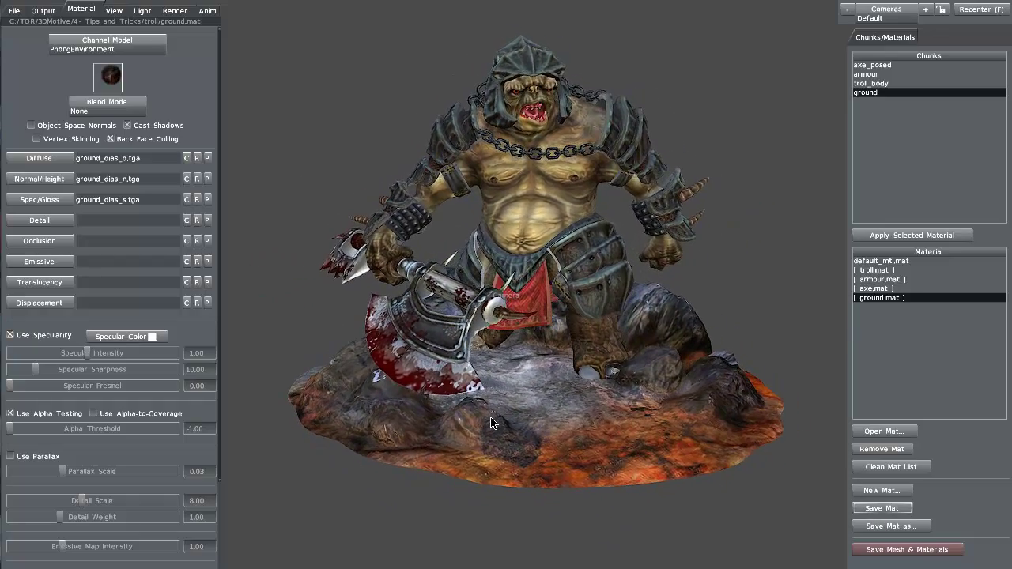
click(101, 110)
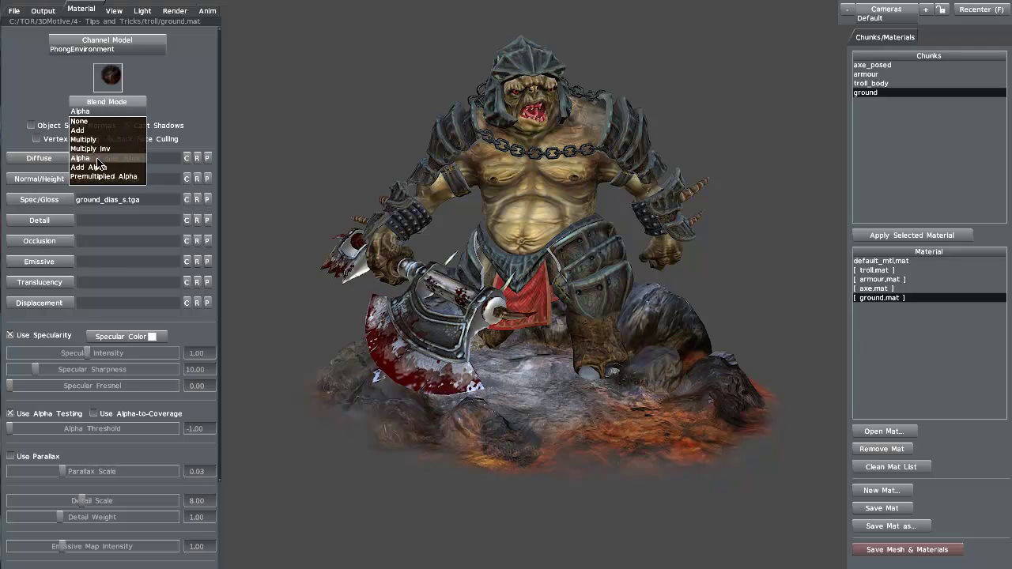
click(81, 158)
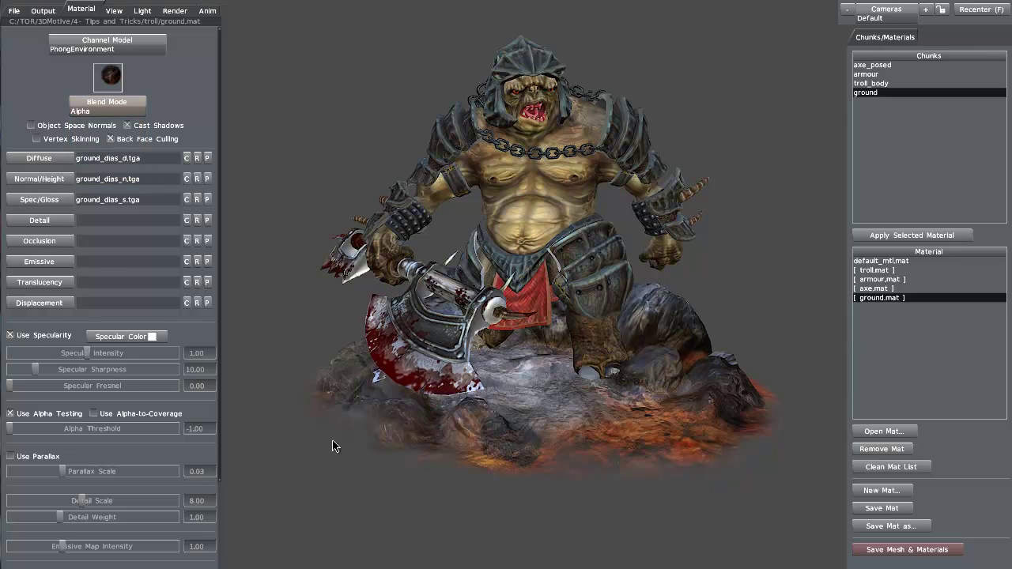
drag(332, 445, 535, 535)
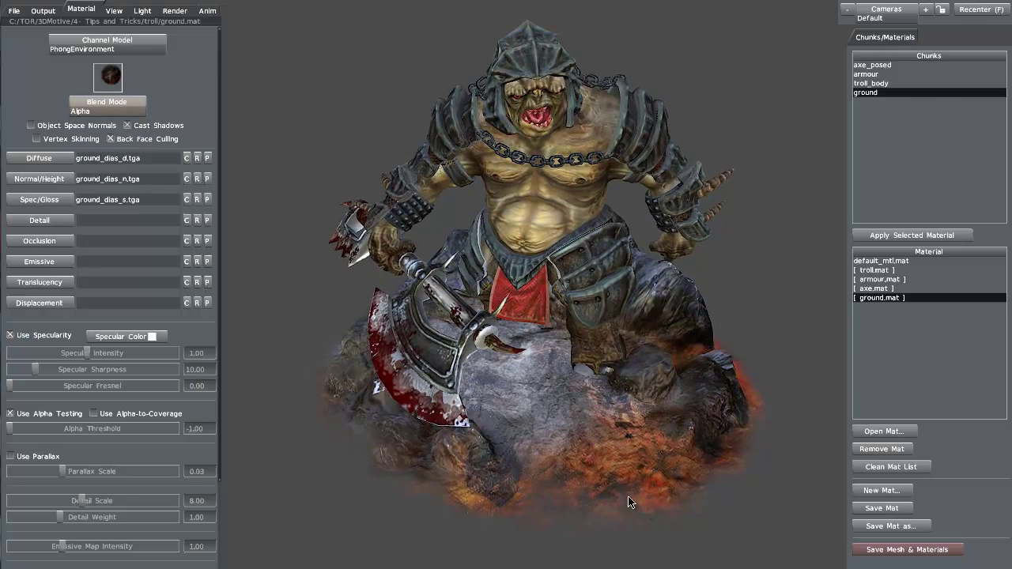
drag(475, 500, 402, 450)
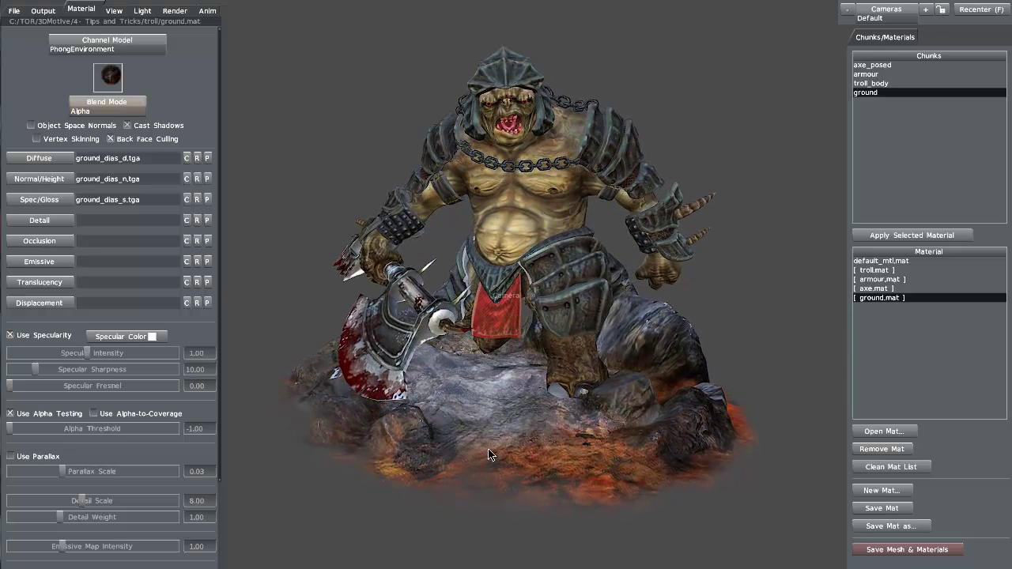
click(869, 510)
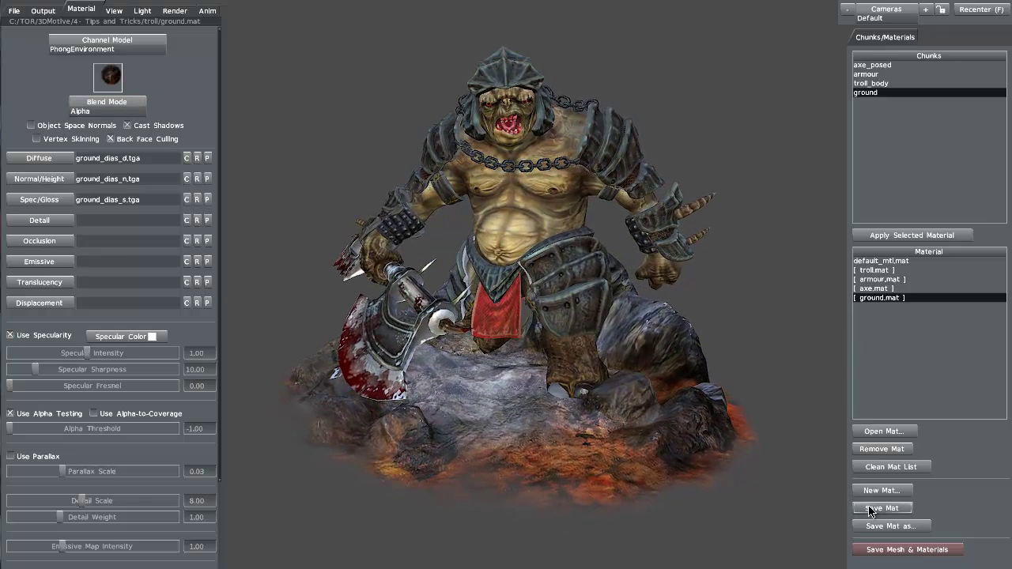
Save the scene as troll.tbag in the troll folder, overwriting the existing scene file
click(18, 11)
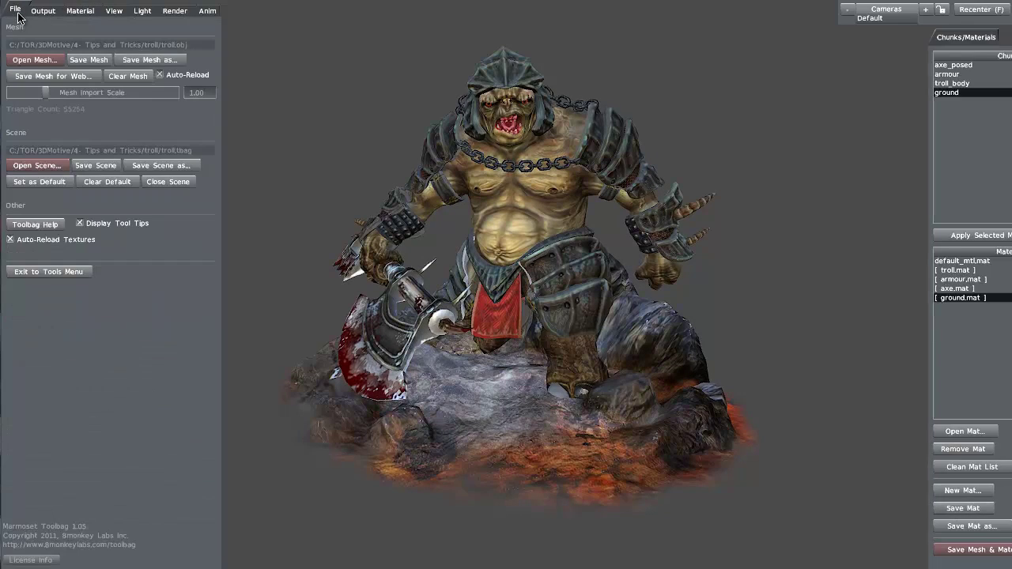
click(158, 165)
click(241, 111)
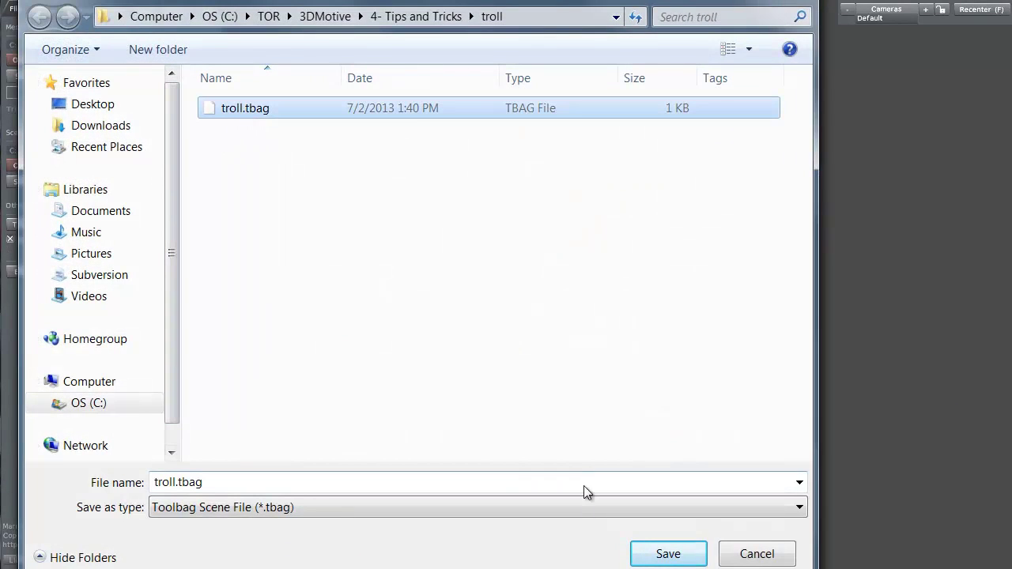
click(664, 554)
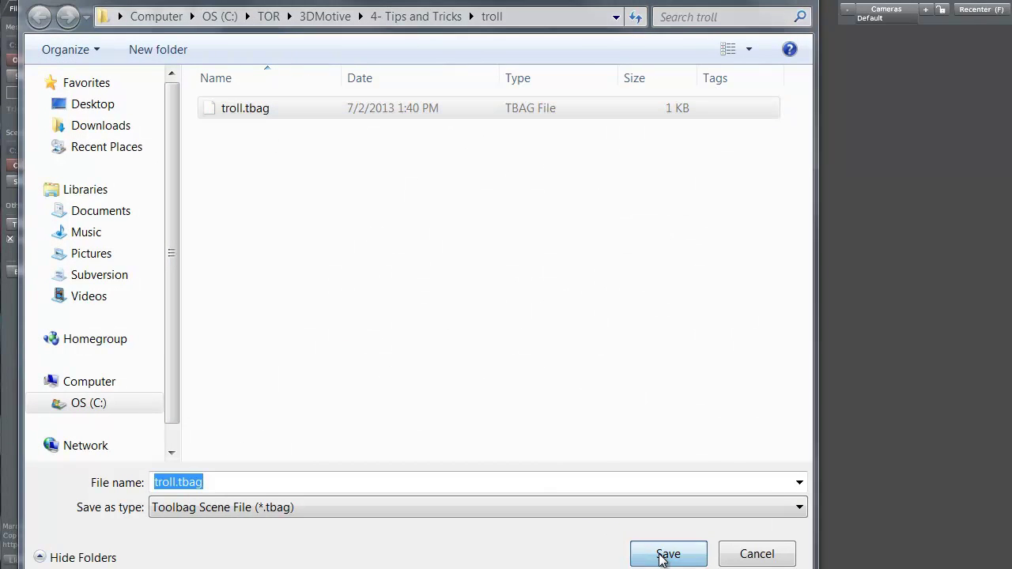
click(577, 260)
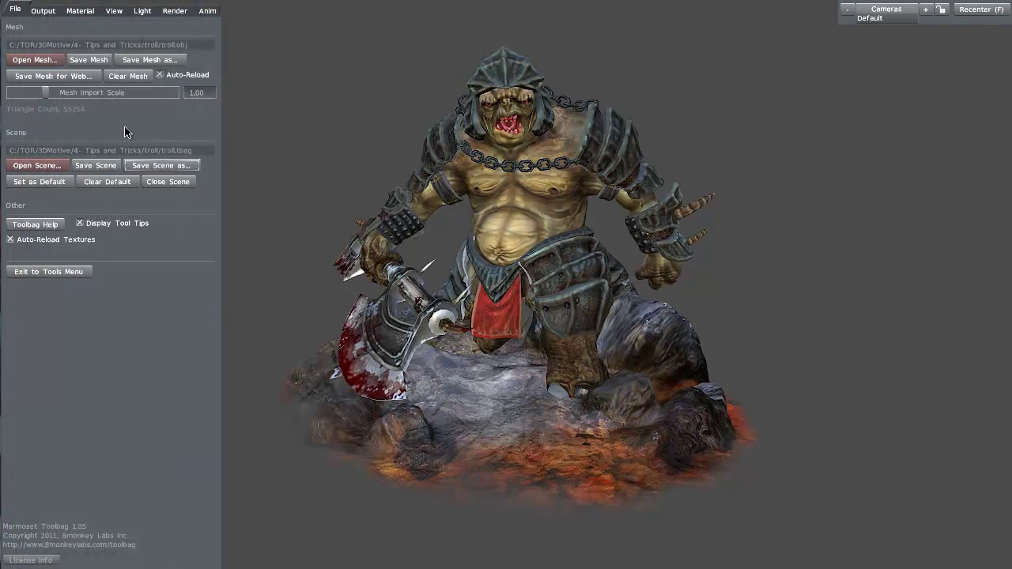
Save the troll mesh together with all its assigned materials
click(83, 11)
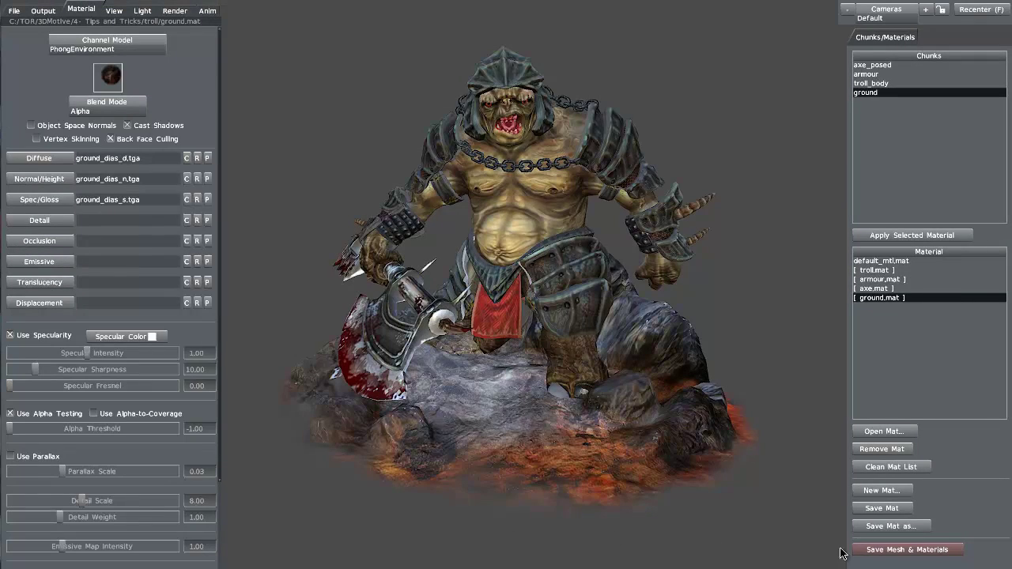
click(909, 552)
drag(417, 557, 347, 541)
drag(323, 486, 497, 452)
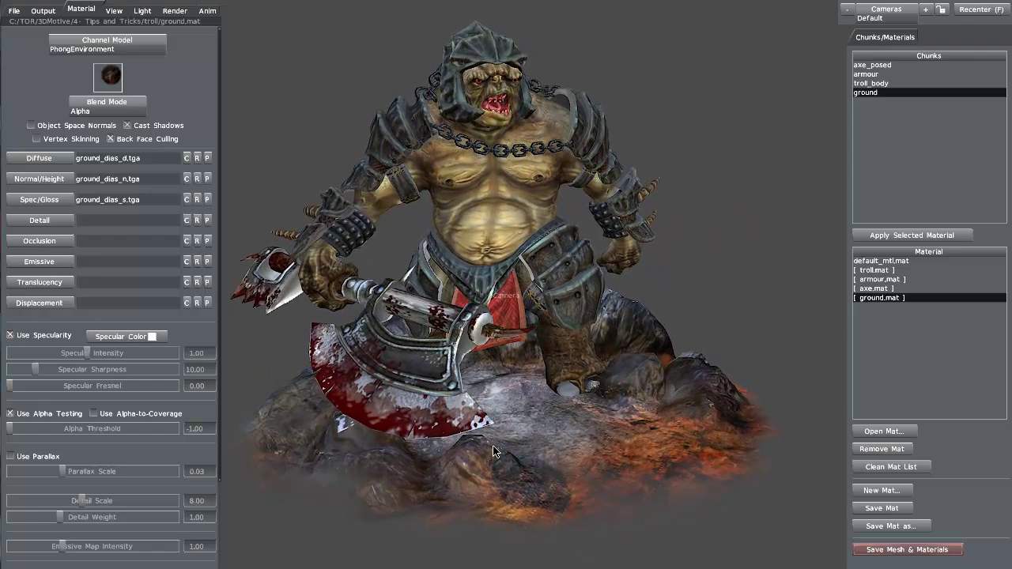
Try the Sunlight sky lighting preset with sky brightness 0.40 and sky rotation 199.43
click(143, 11)
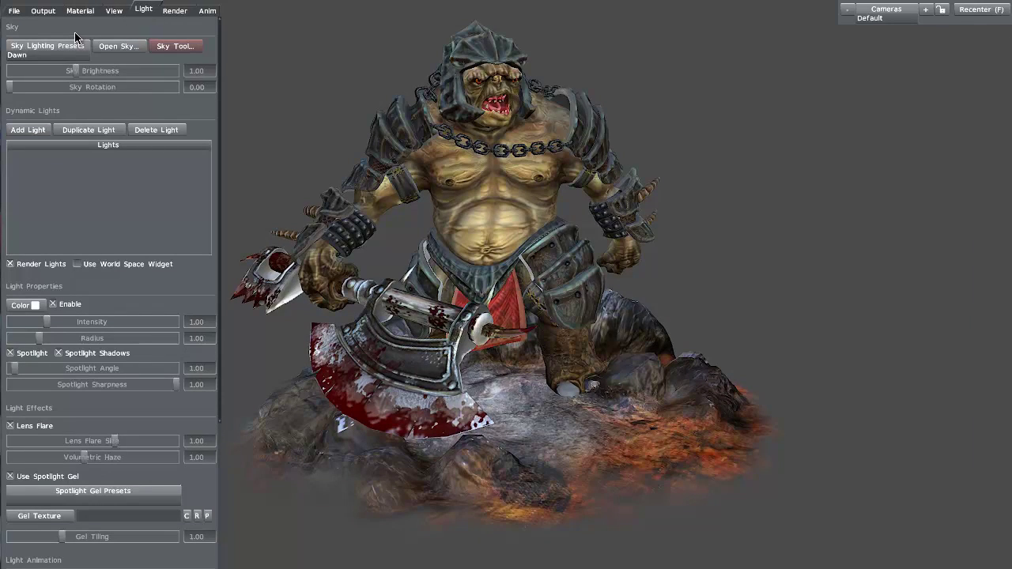
click(24, 55)
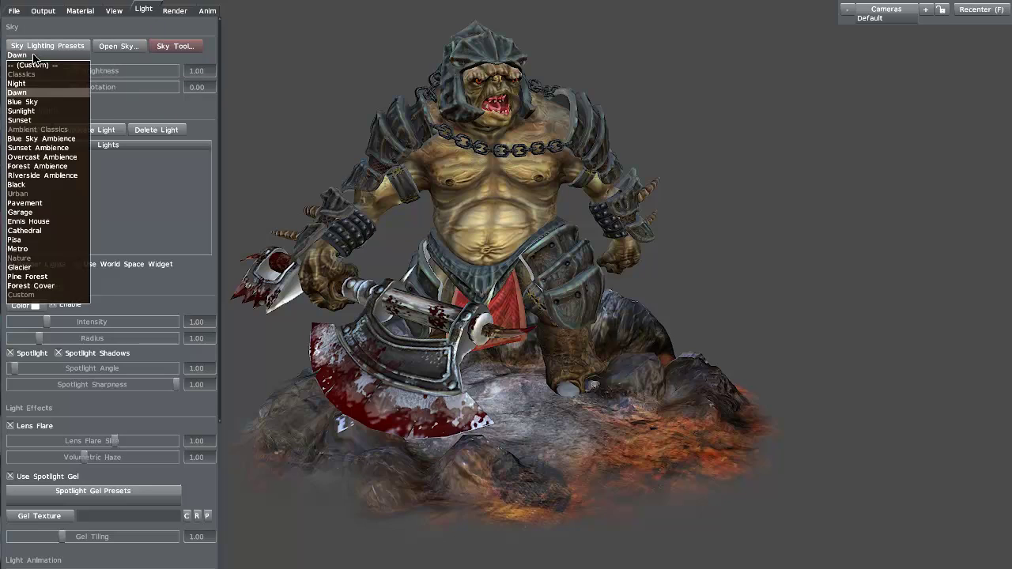
click(42, 110)
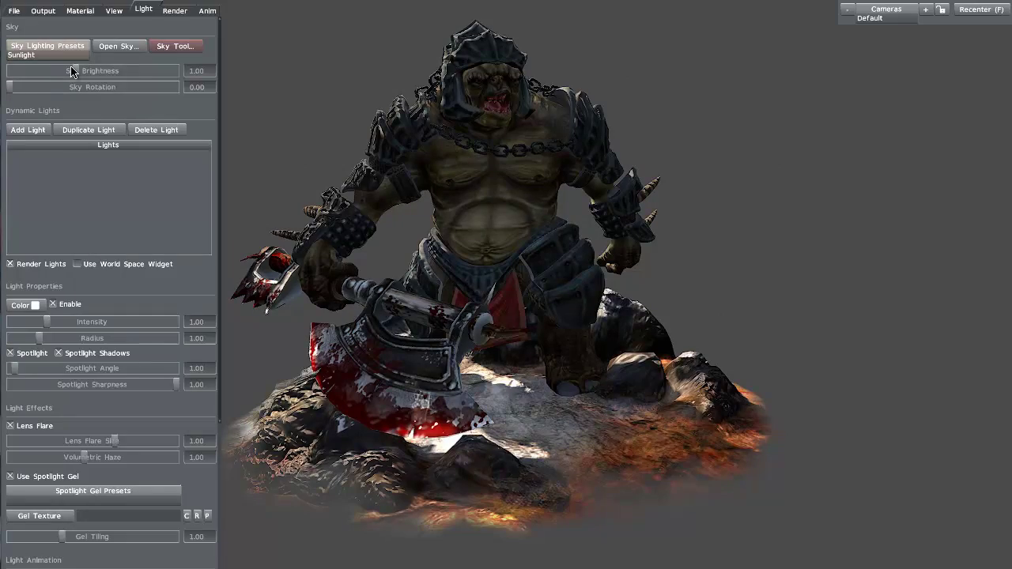
drag(597, 294, 804, 327)
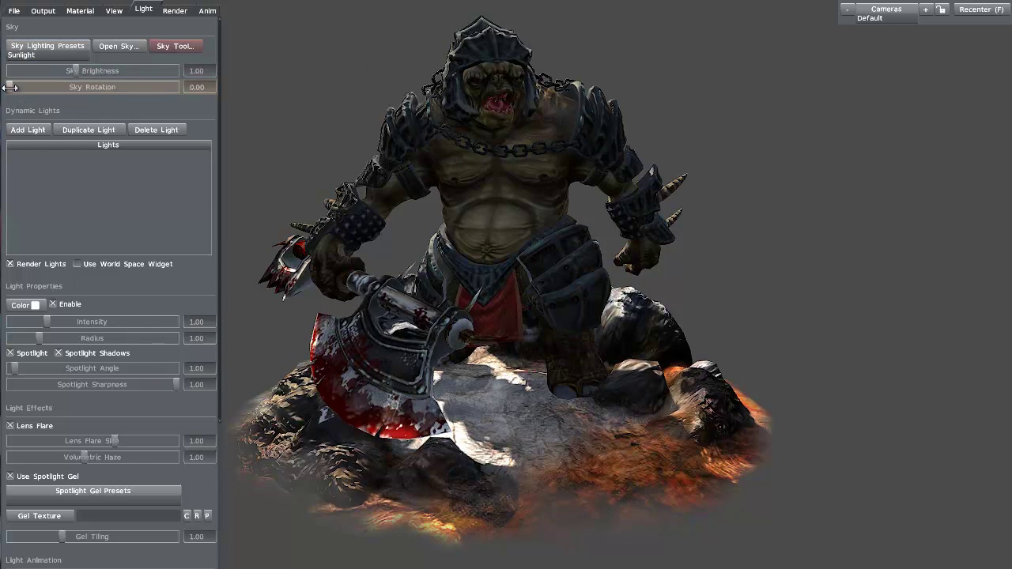
drag(10, 89, 102, 100)
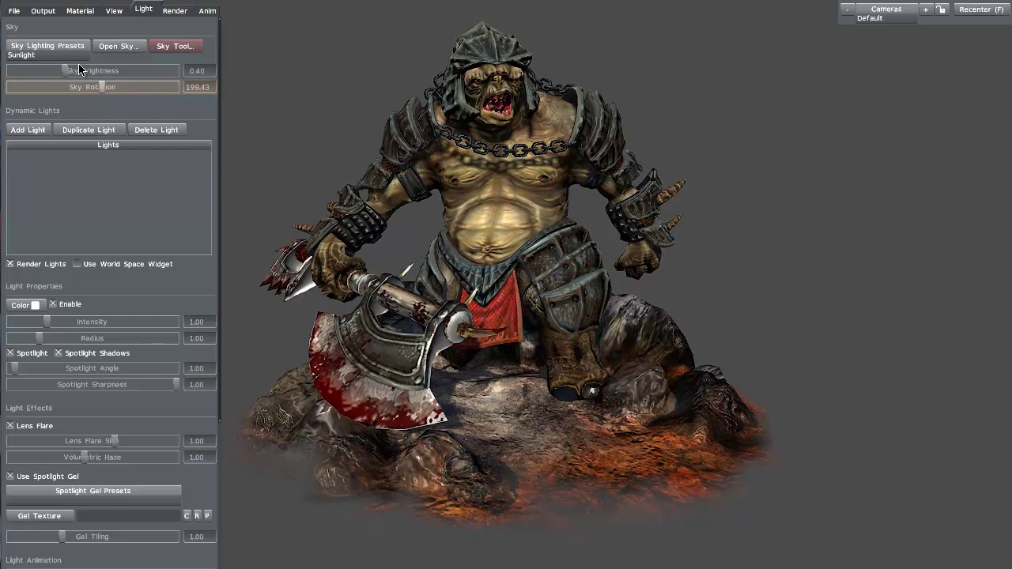
Try the Blue Sky Ambience sky lighting preset with sky brightness 1.94
click(54, 57)
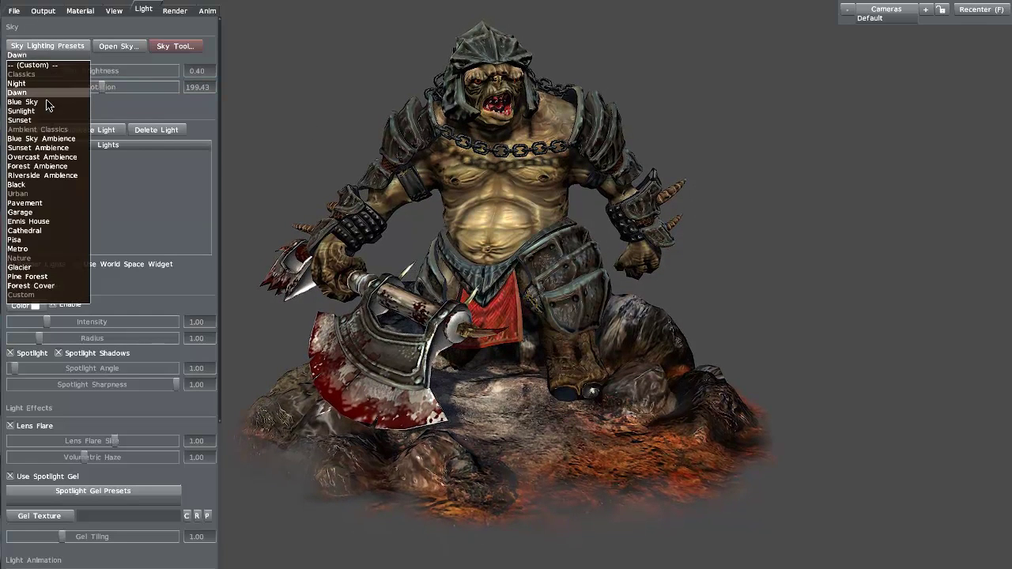
click(49, 140)
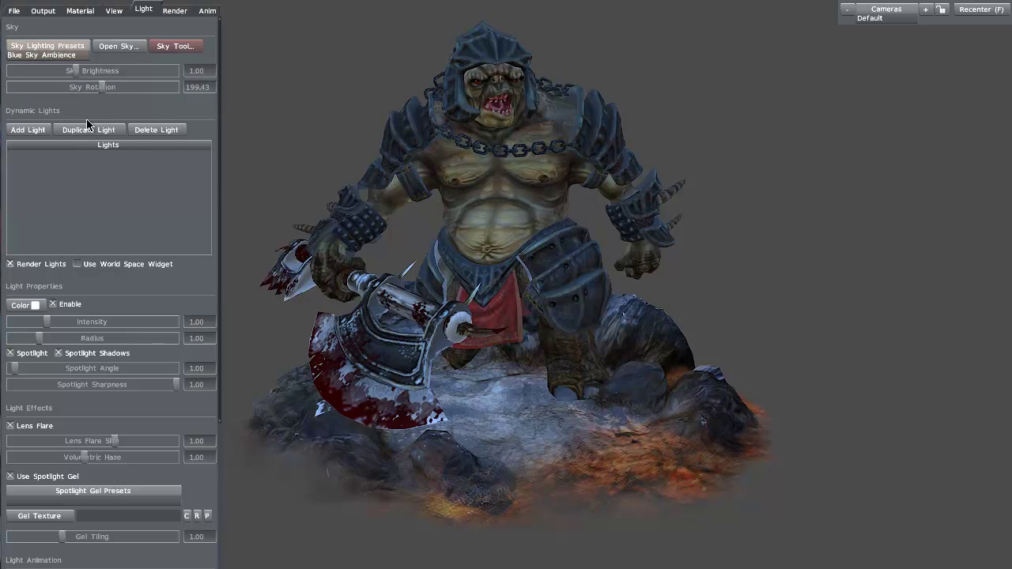
mouse_move(79, 71)
mouse_down()
mouse_move(104, 72)
mouse_move(87, 71)
mouse_up()
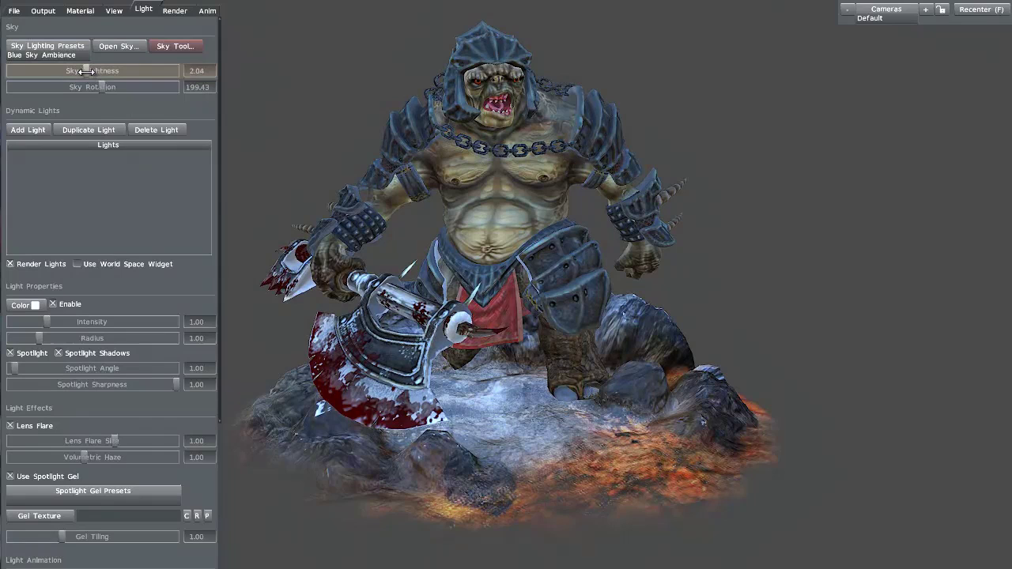
Try the Riverside Ambience sky lighting preset with sky rotation 221.60
click(35, 56)
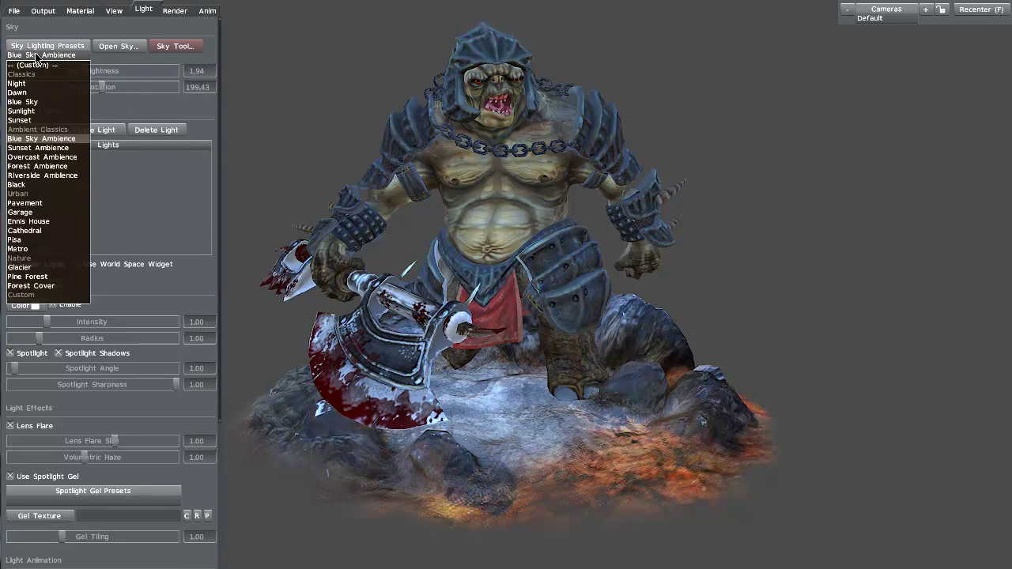
click(62, 176)
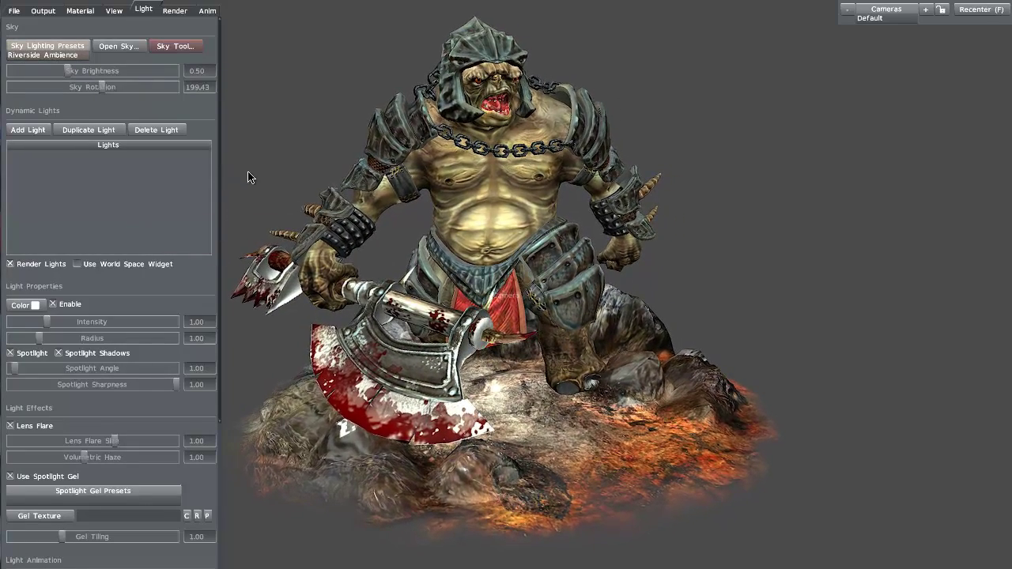
mouse_move(103, 87)
mouse_down()
mouse_move(126, 87)
mouse_move(50, 96)
mouse_move(113, 99)
mouse_up()
Apply the Pavement sky lighting preset and rotate the sky until the troll's front is brightly lit
click(45, 56)
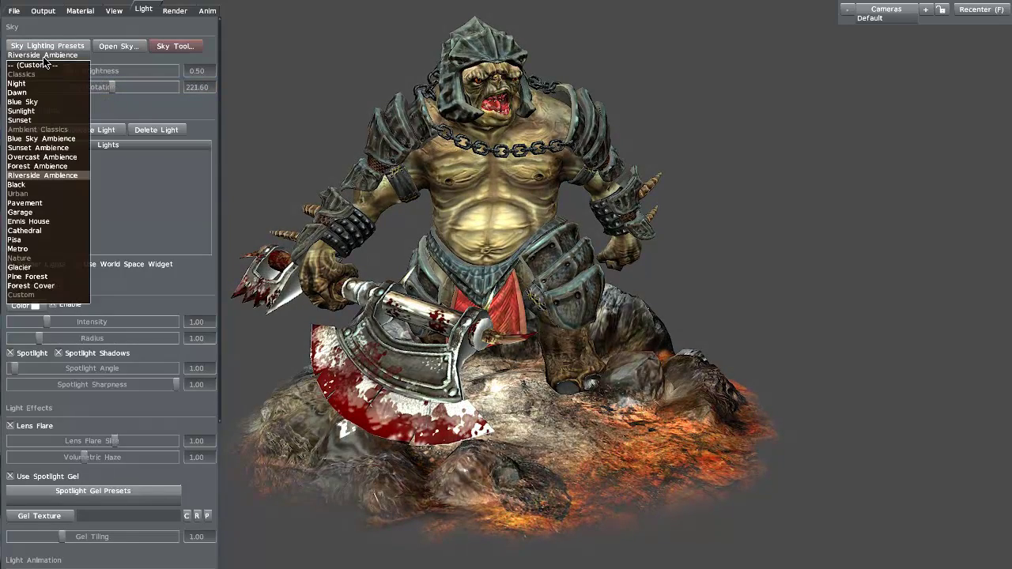
click(42, 202)
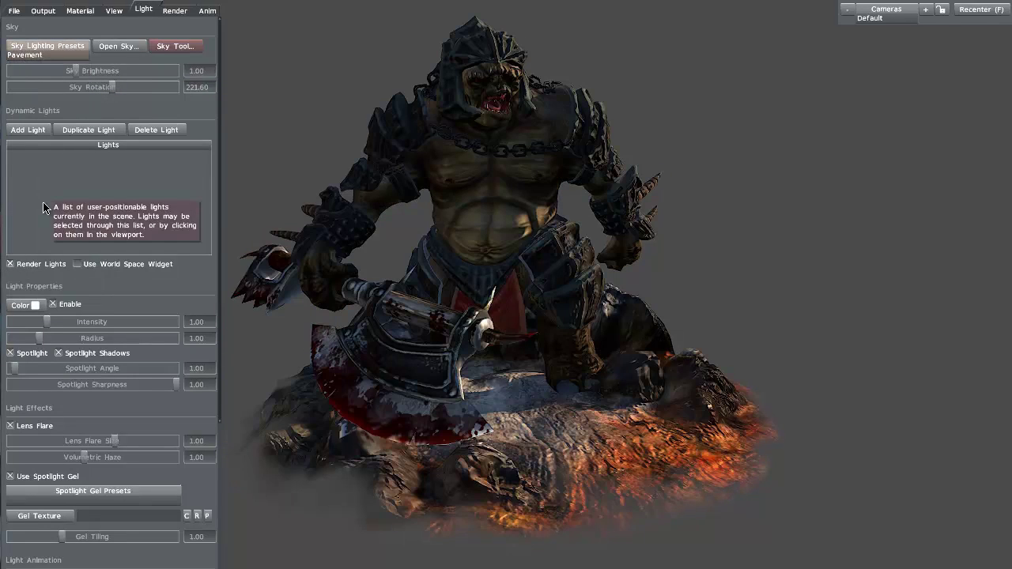
drag(99, 92, 9, 98)
mouse_move(298, 153)
mouse_down()
mouse_move(248, 138)
mouse_move(234, 150)
mouse_move(312, 153)
mouse_move(287, 153)
mouse_up()
Set the specular intensity of the troll body material to 1.37
click(79, 13)
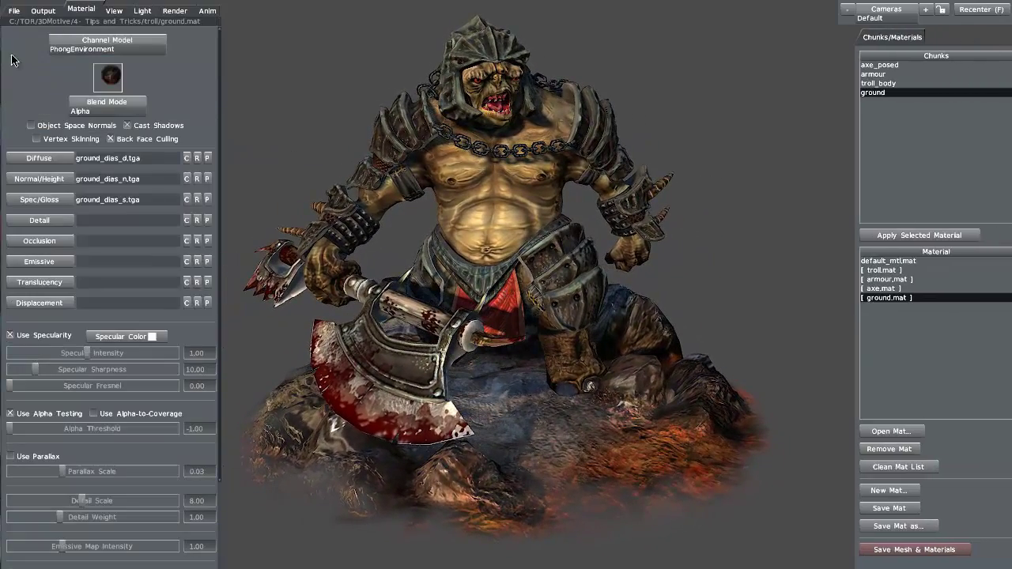
click(874, 272)
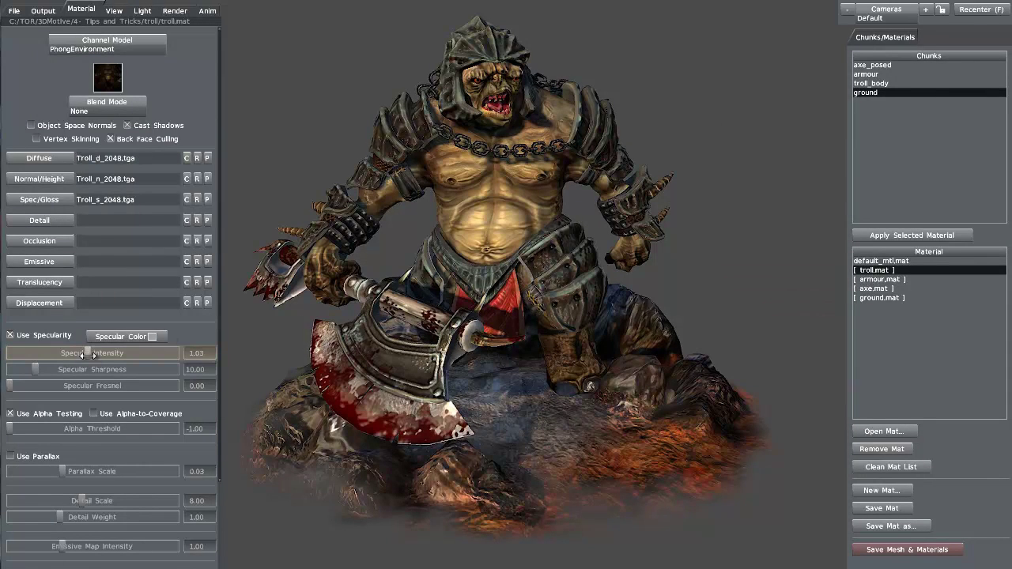
drag(87, 355, 91, 354)
Set the specular intensity of the armour material to 0.20 and save the material
click(868, 280)
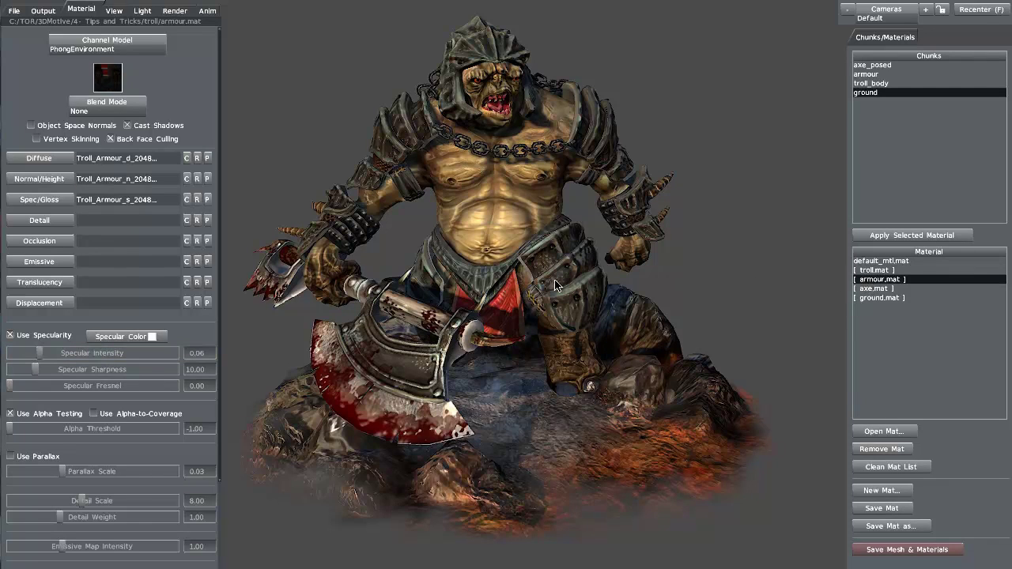
drag(39, 353, 54, 353)
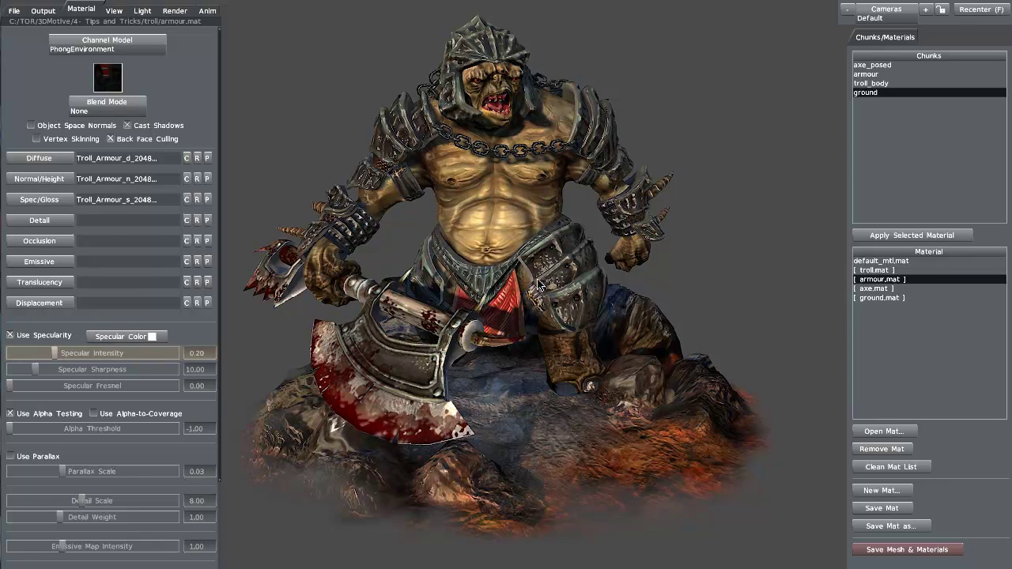
click(873, 510)
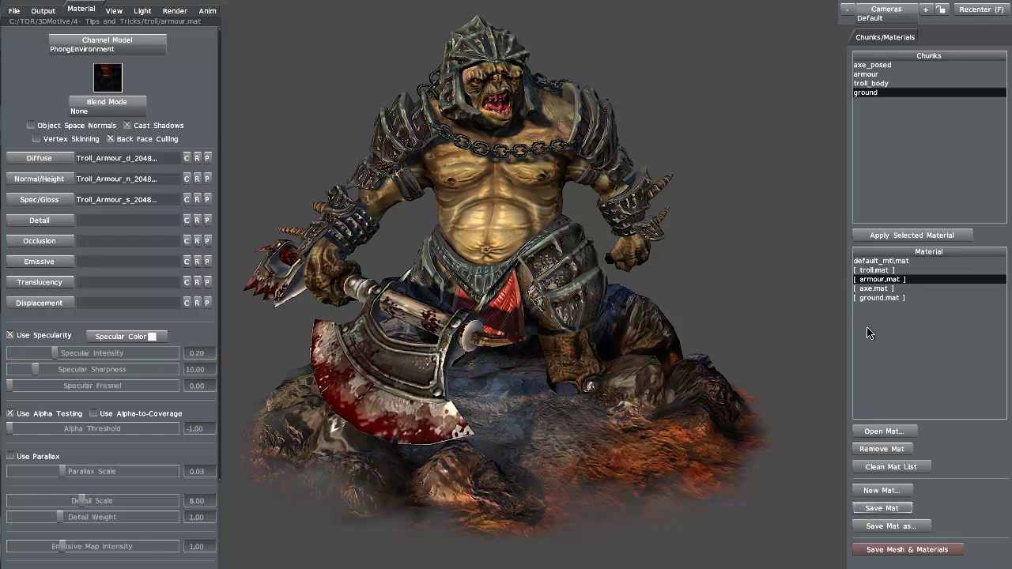
Save the troll body material and check the lit character from slightly different angles
click(873, 271)
click(883, 509)
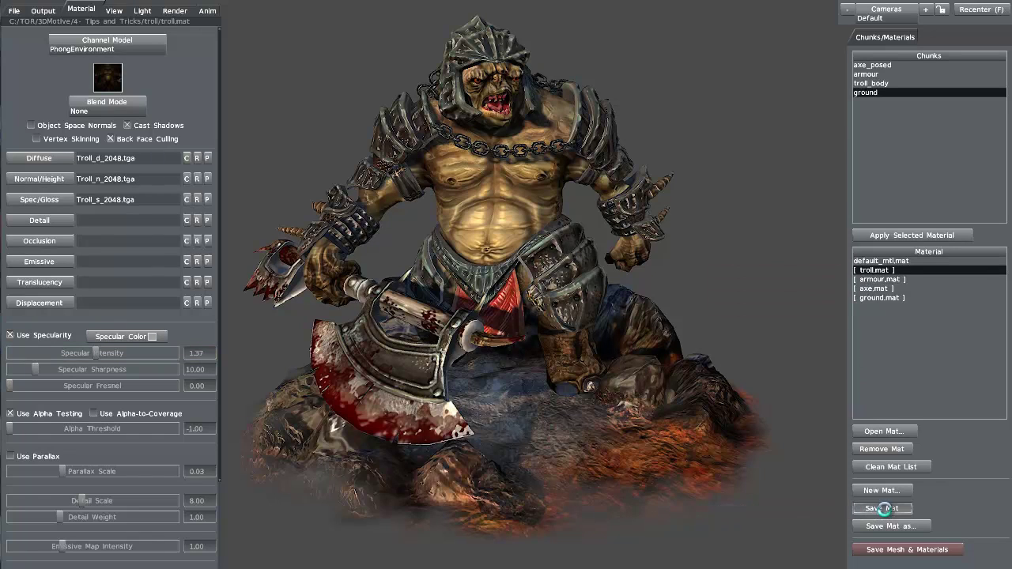
drag(430, 501, 401, 496)
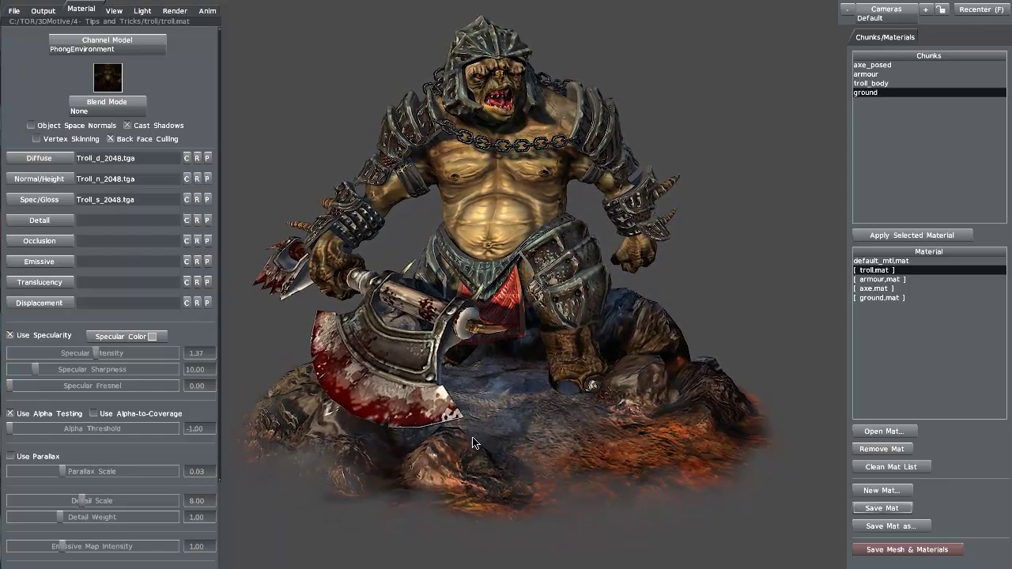
drag(531, 446, 512, 451)
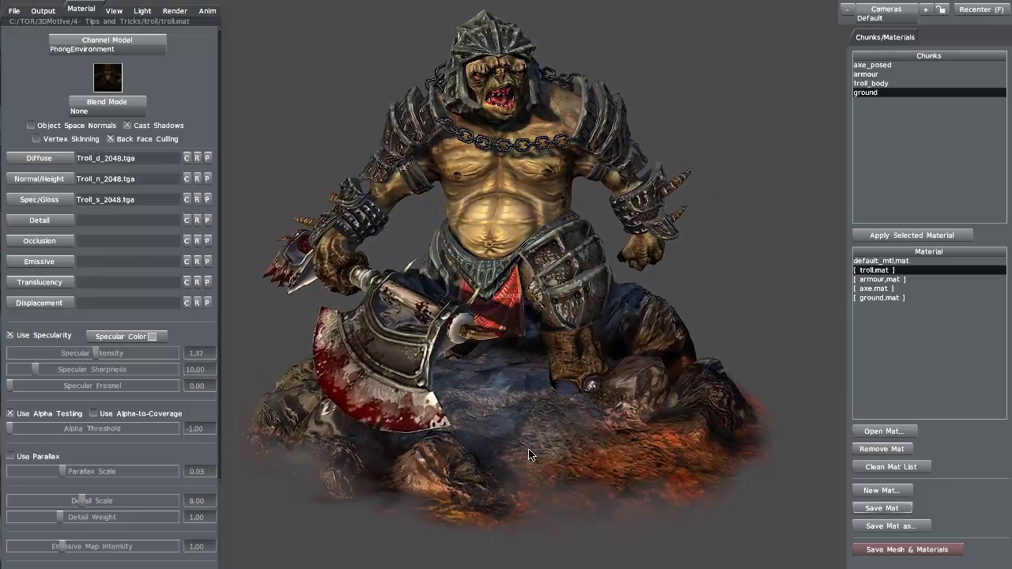